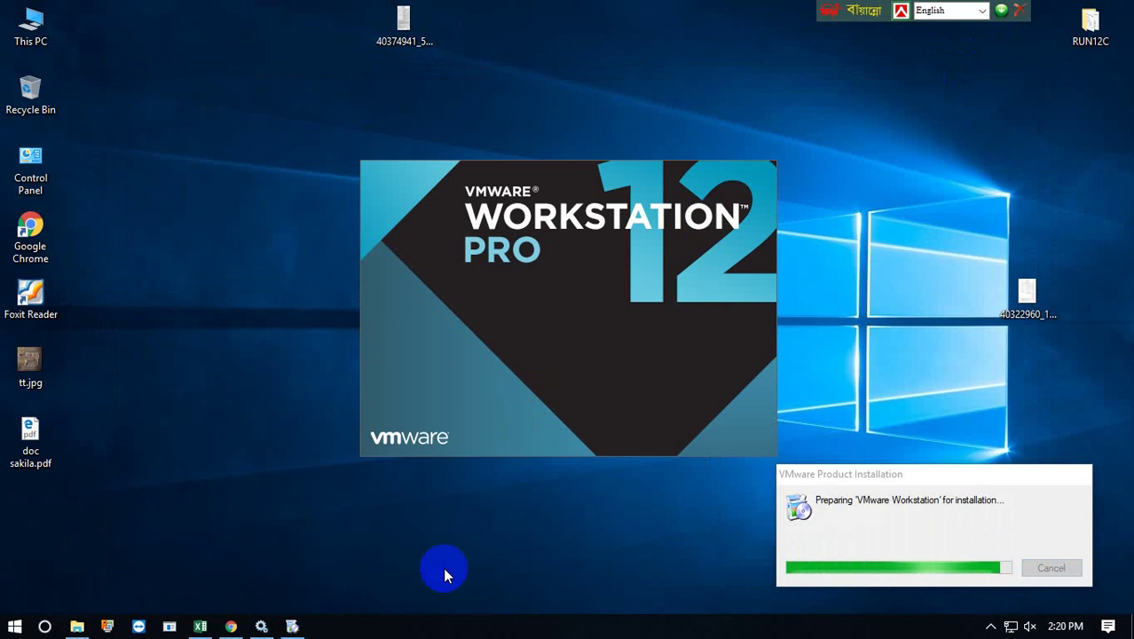
Close the already open Services window and launch the Services console again by running services.msc.
{"action": "left_click", "coordinate": [261, 627]}
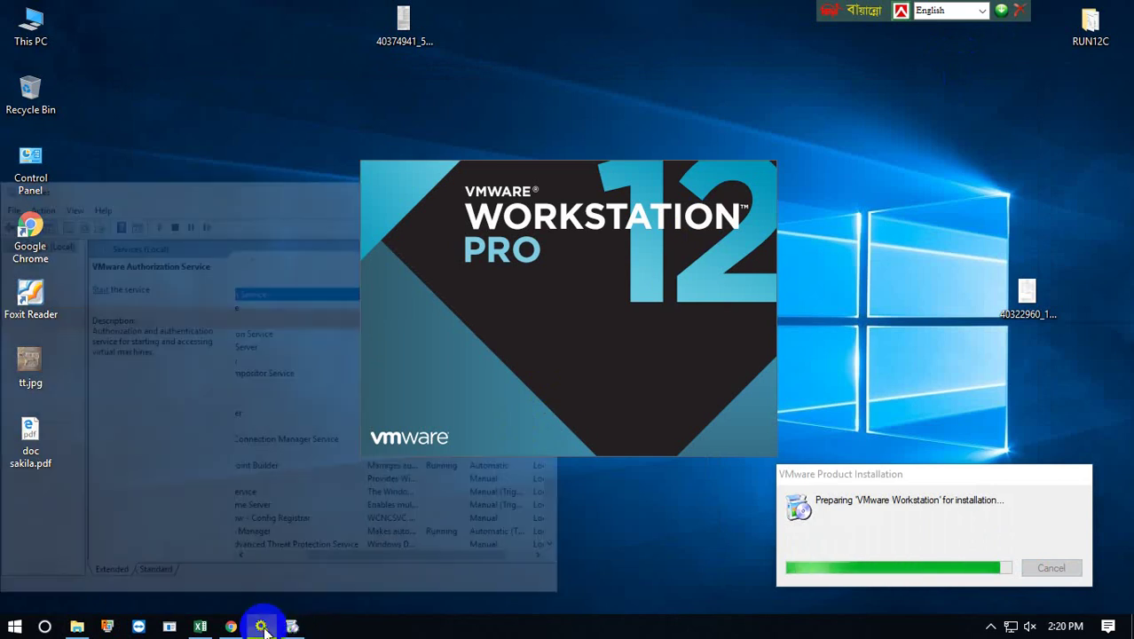
{"action": "left_click", "coordinate": [583, 90]}
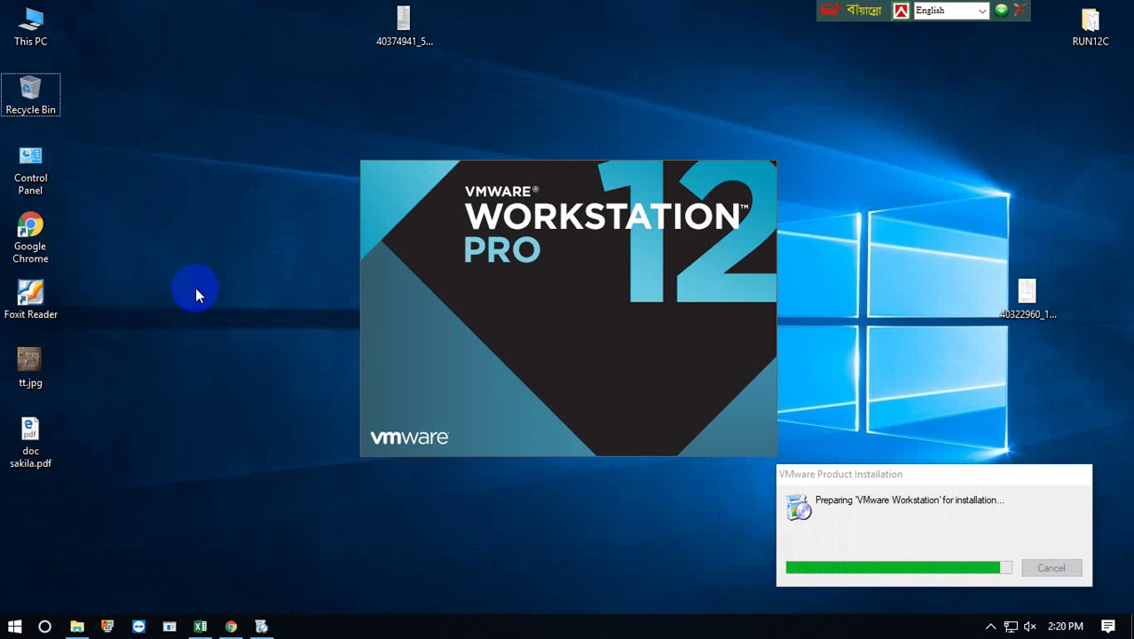
{"action": "key", "text": "super+r"}
{"action": "type", "text": "ser"}
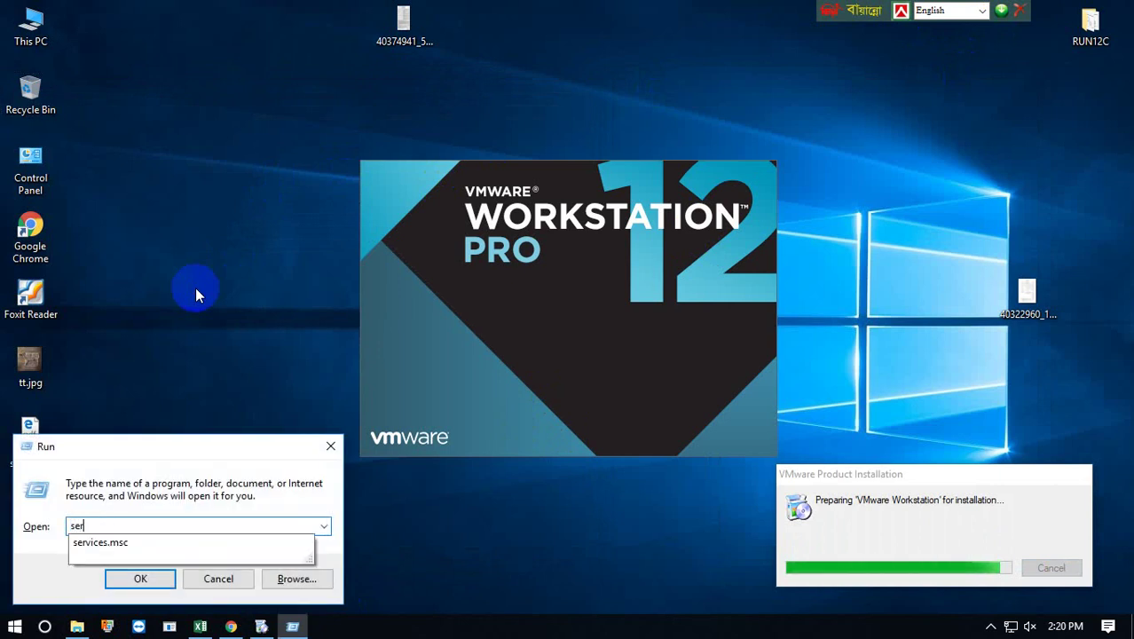
{"action": "key", "text": "Down"}
{"action": "key", "text": "Return"}
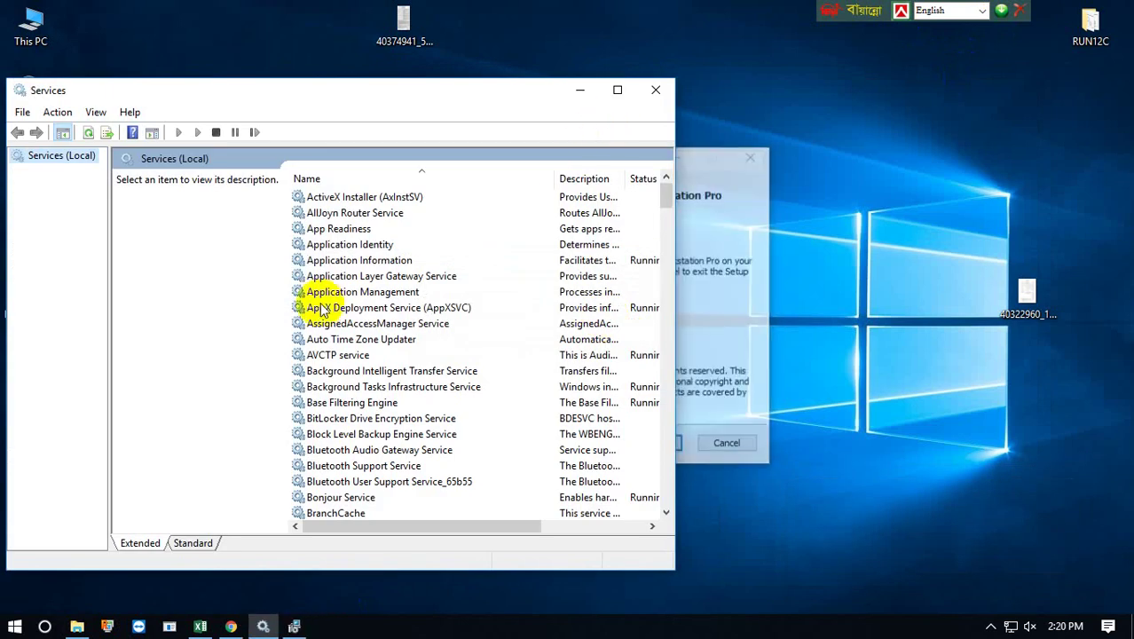
Look up the services starting with V and narrow the Services window to uncover the setup wizard.
{"action": "left_click", "coordinate": [342, 309]}
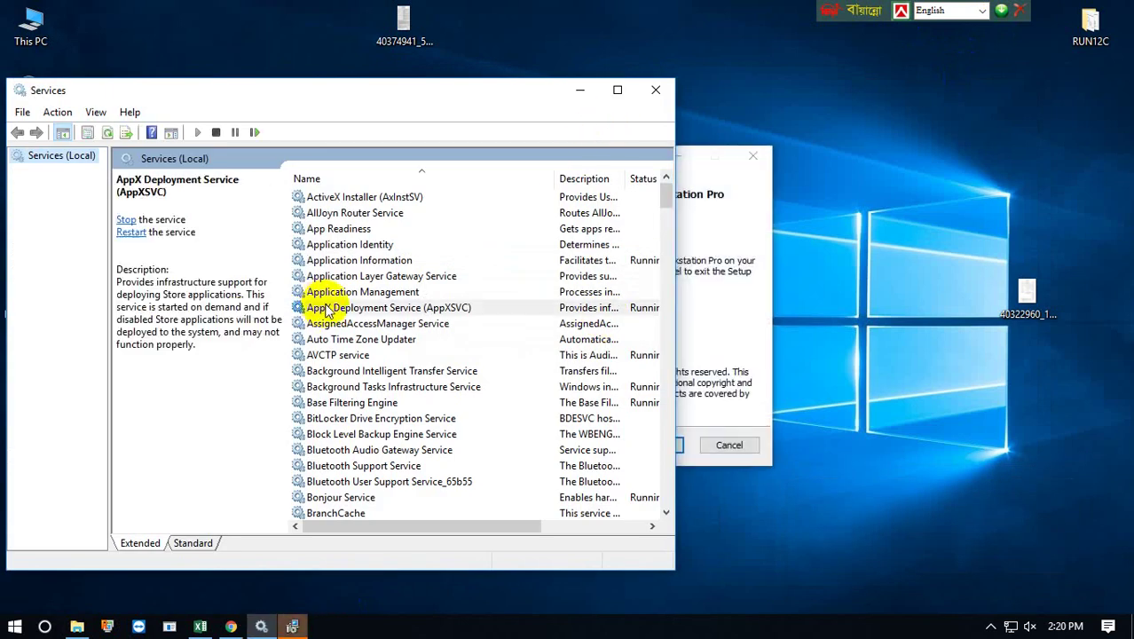
{"action": "key", "text": "v"}
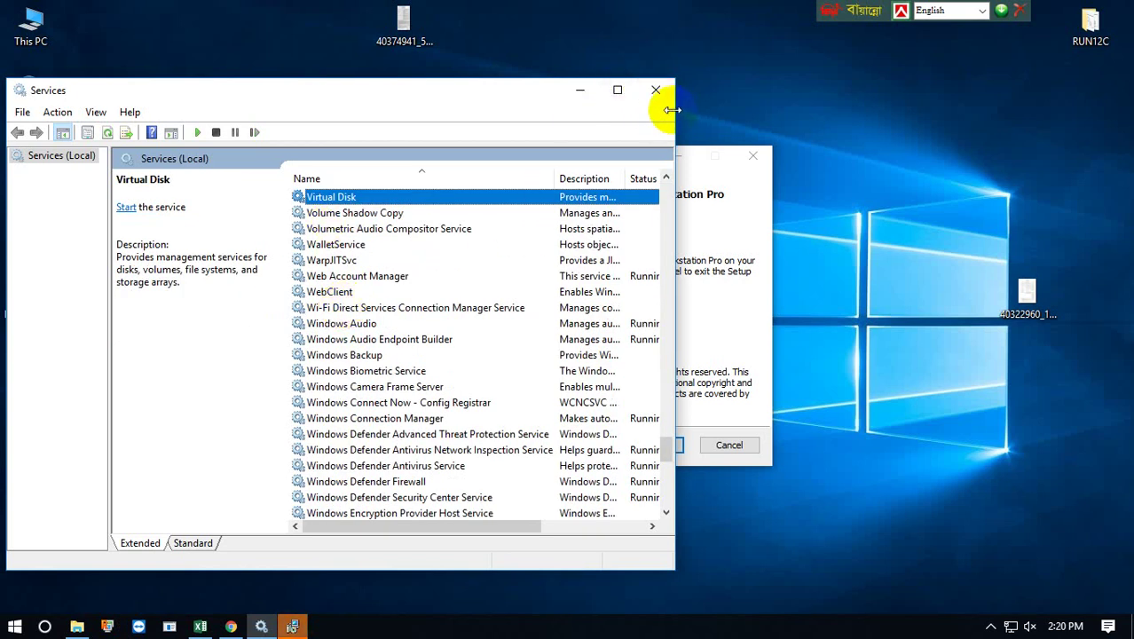
{"action": "left_click_drag", "start_coordinate": [672, 110], "coordinate": [354, 114]}
Accept the VMware license agreement, keep the default destination and setup options, and start installing Workstation Pro.
{"action": "left_click", "coordinate": [650, 445]}
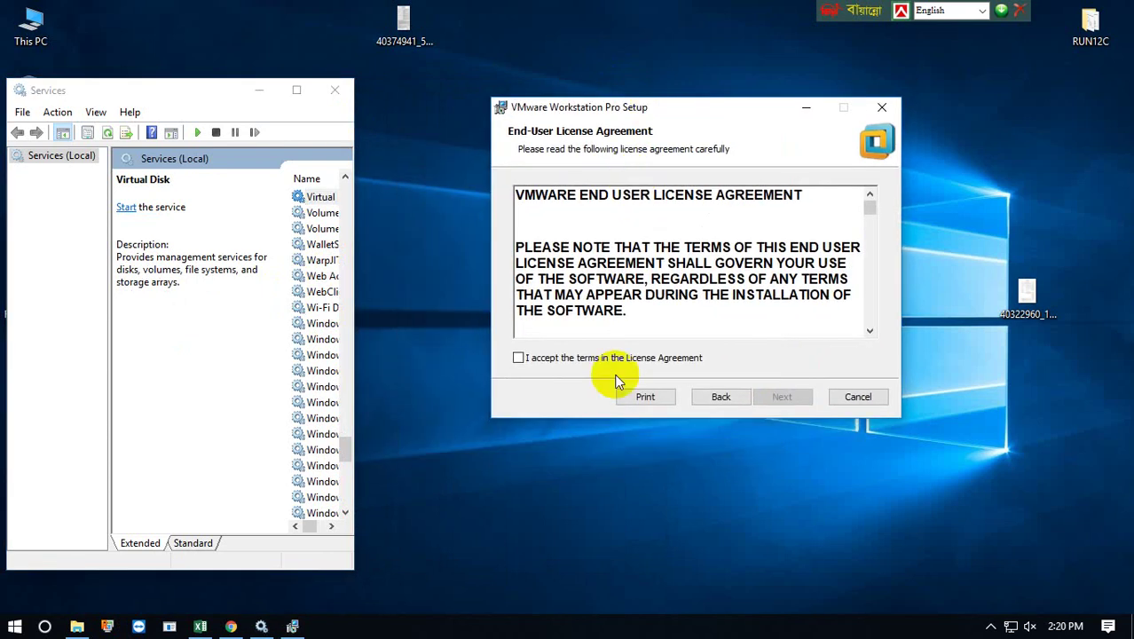
{"action": "left_click", "coordinate": [522, 357]}
{"action": "left_click", "coordinate": [780, 398]}
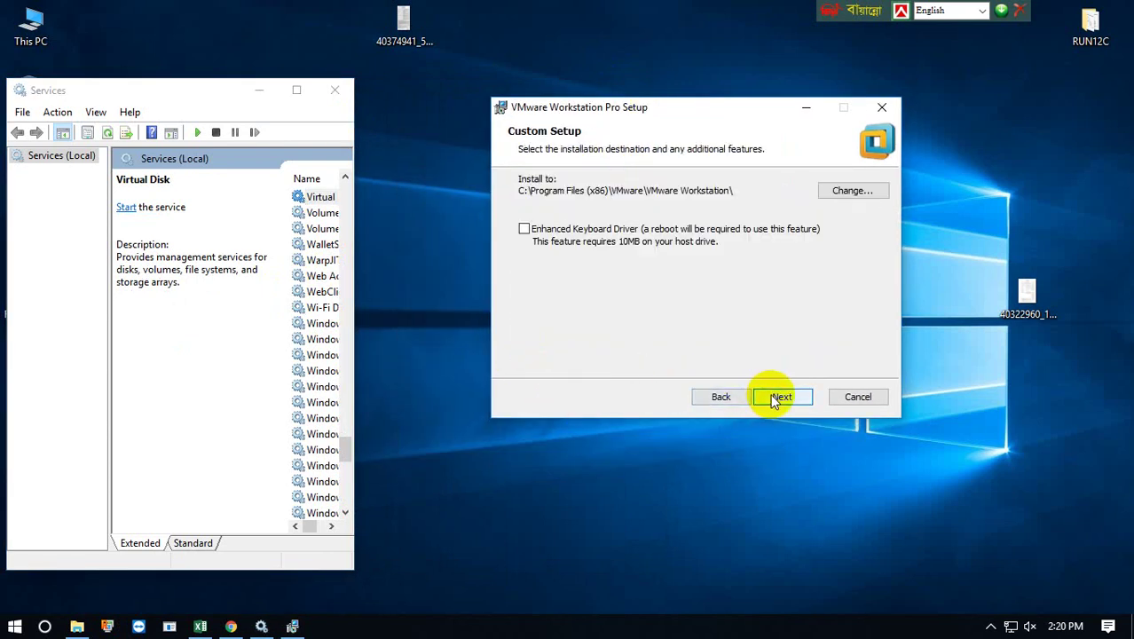
{"action": "left_click", "coordinate": [777, 398]}
{"action": "left_click", "coordinate": [775, 399]}
{"action": "left_click", "coordinate": [774, 398]}
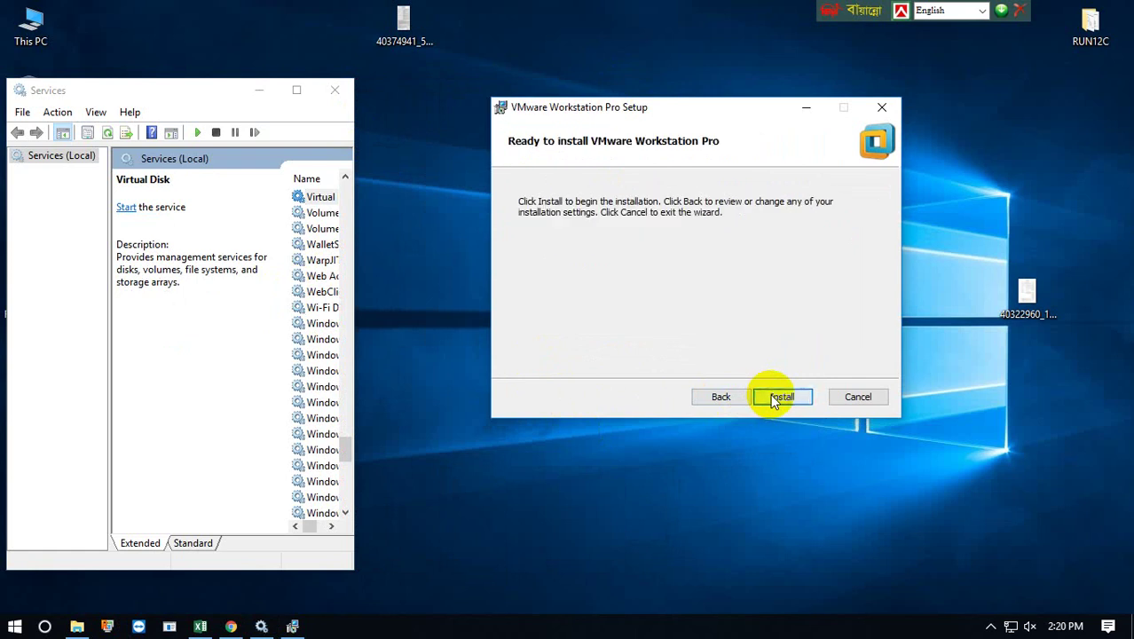
{"action": "left_click", "coordinate": [770, 398]}
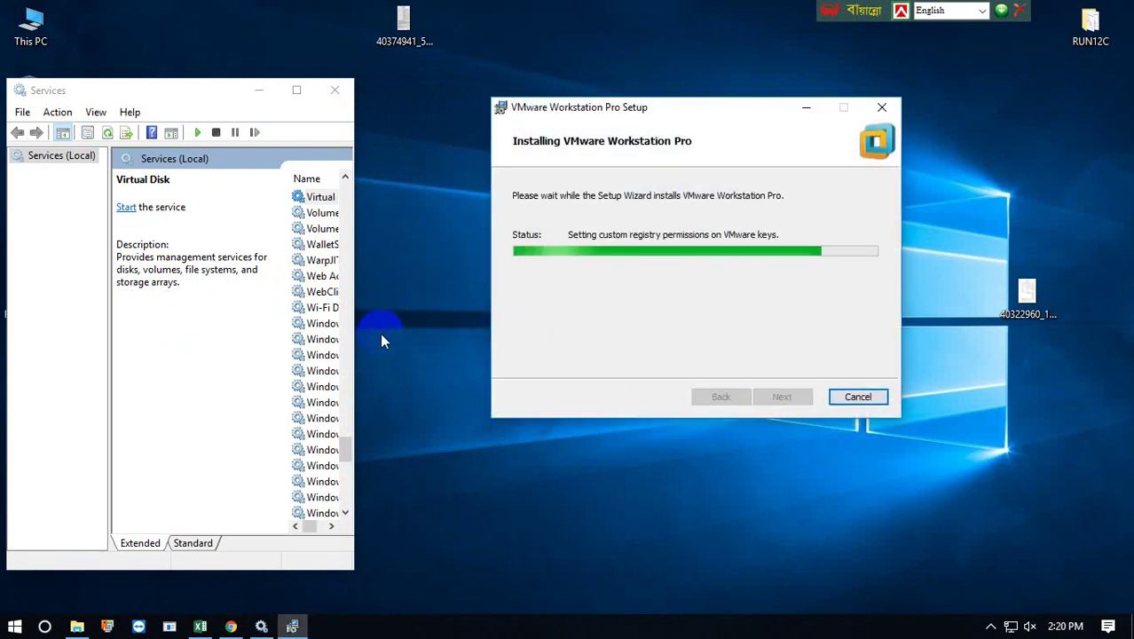
Widen the Services window and check the services around Virtual Disk for VMware entries during the installation.
{"action": "left_click_drag", "start_coordinate": [354, 335], "coordinate": [488, 338]}
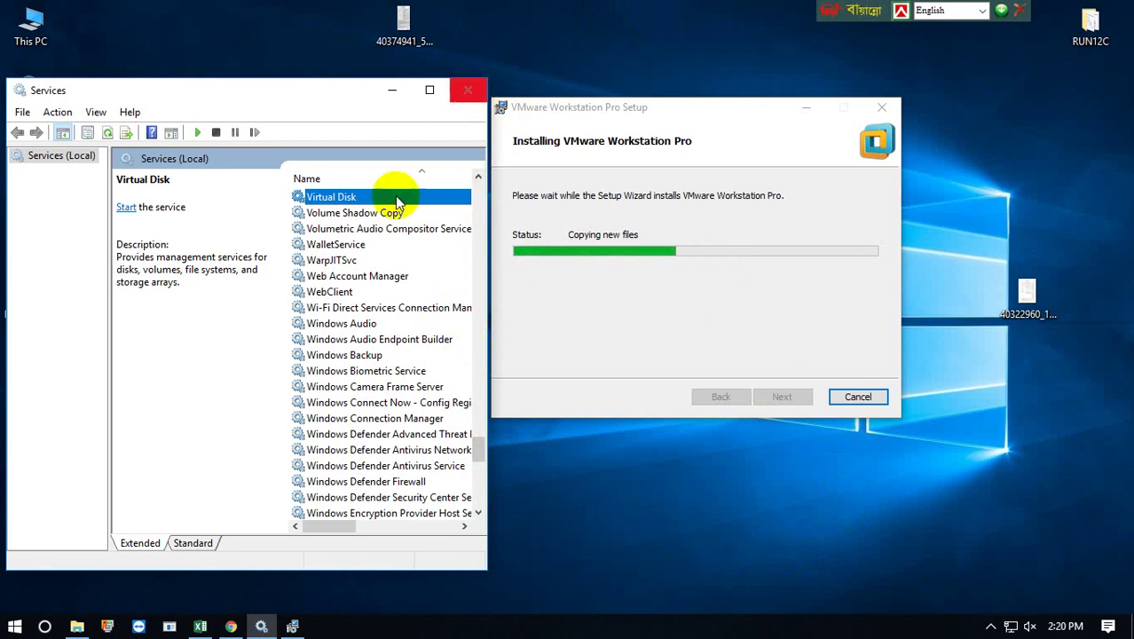
{"action": "left_click", "coordinate": [345, 231]}
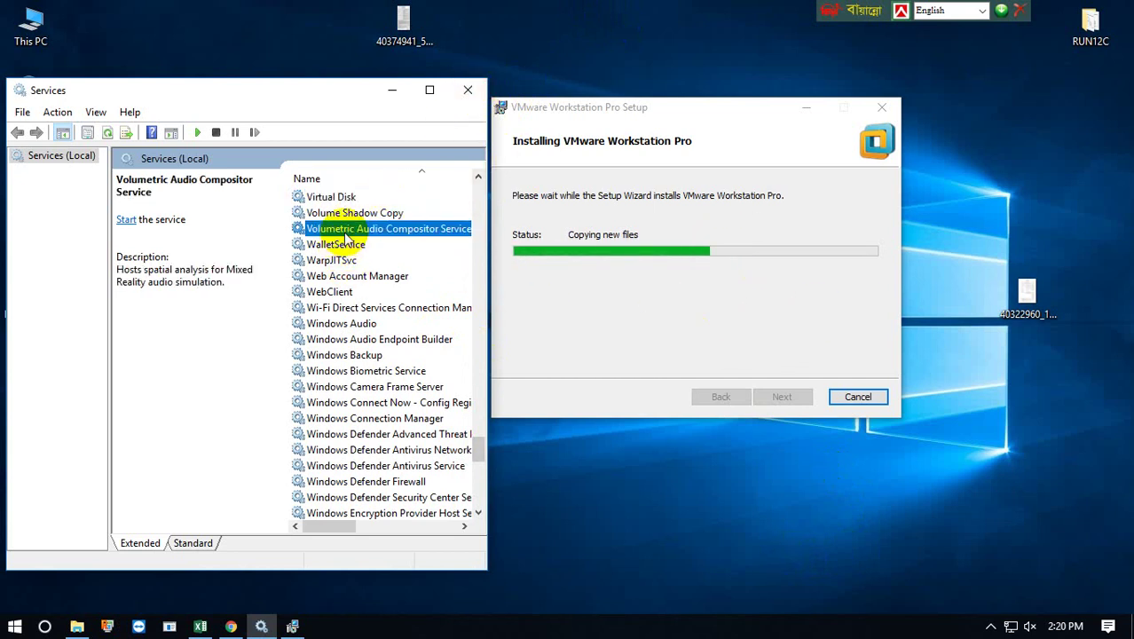
{"action": "left_click", "coordinate": [329, 291]}
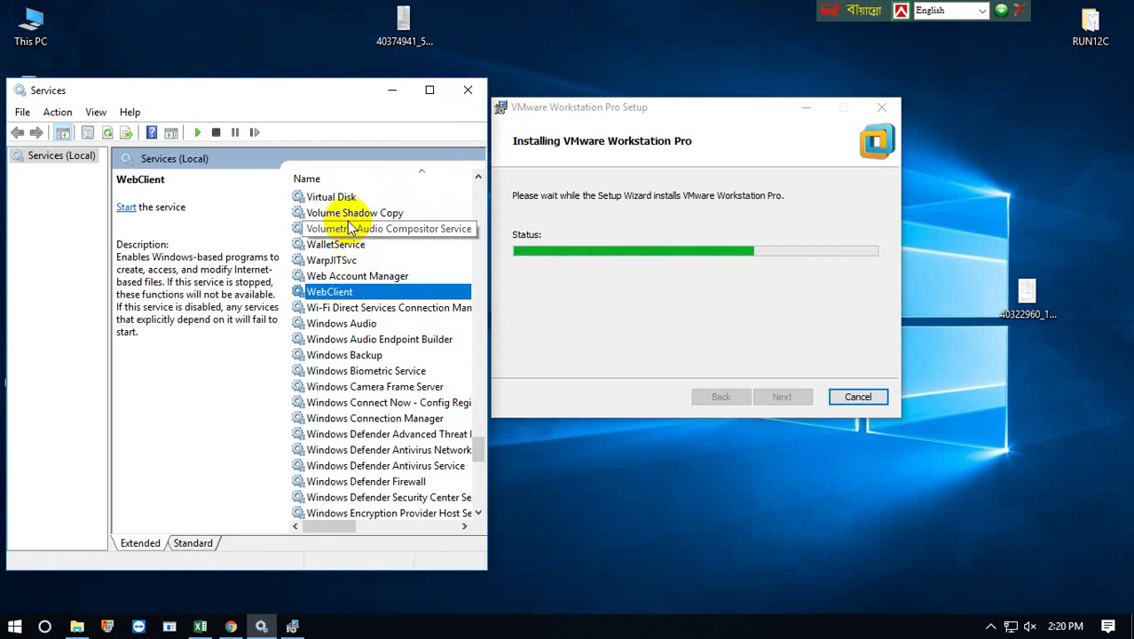
{"action": "left_click", "coordinate": [337, 199]}
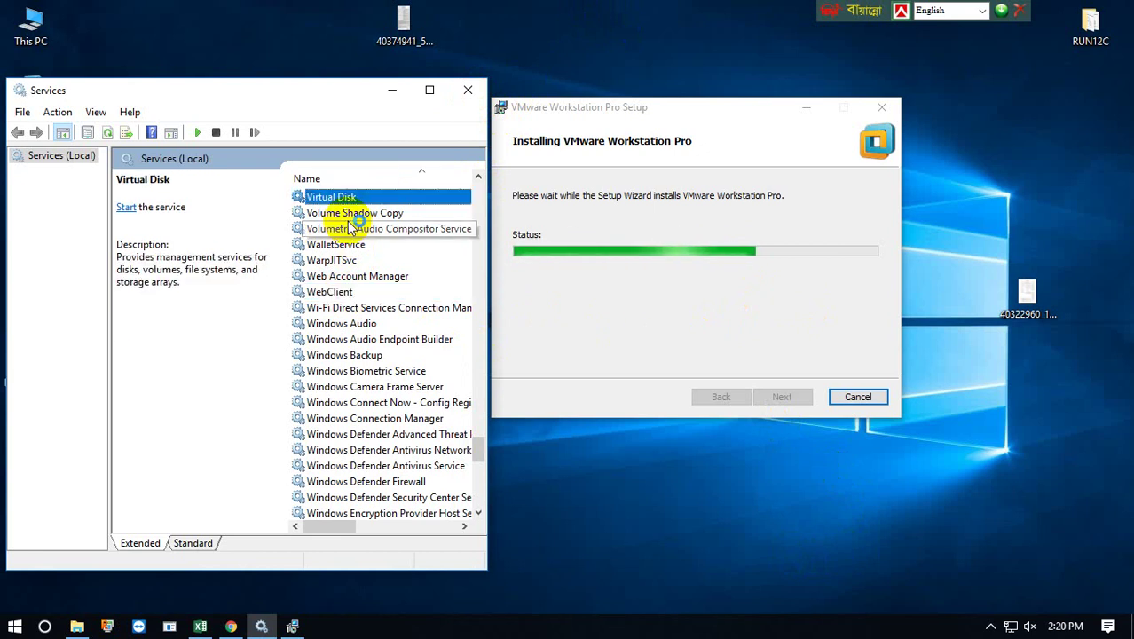
{"action": "left_click", "coordinate": [342, 229]}
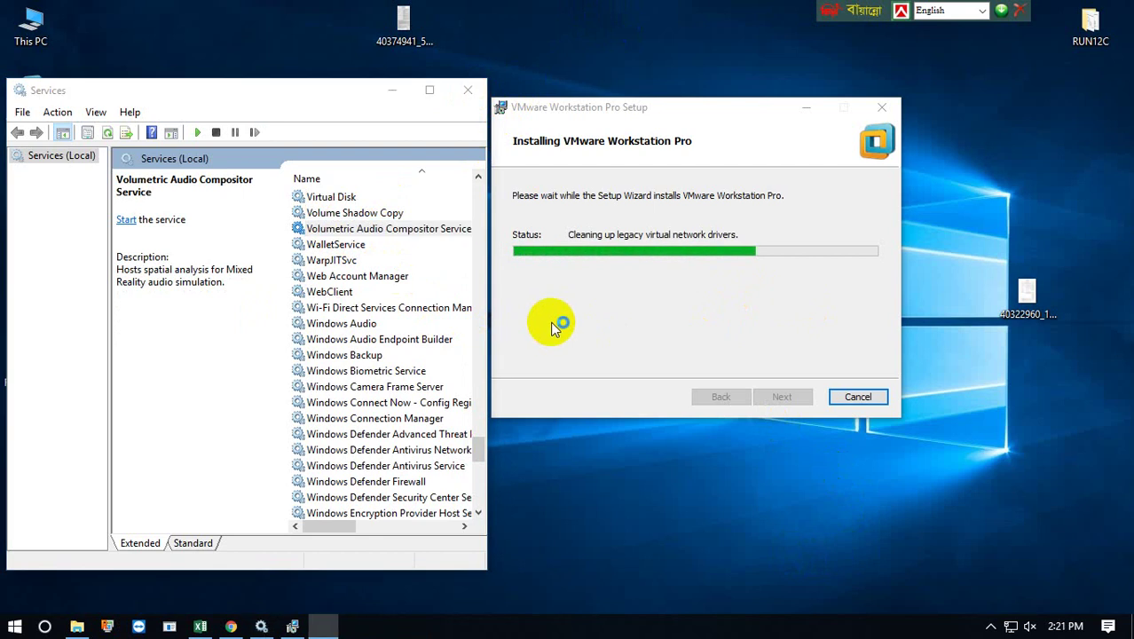
{"action": "left_click", "coordinate": [991, 626]}
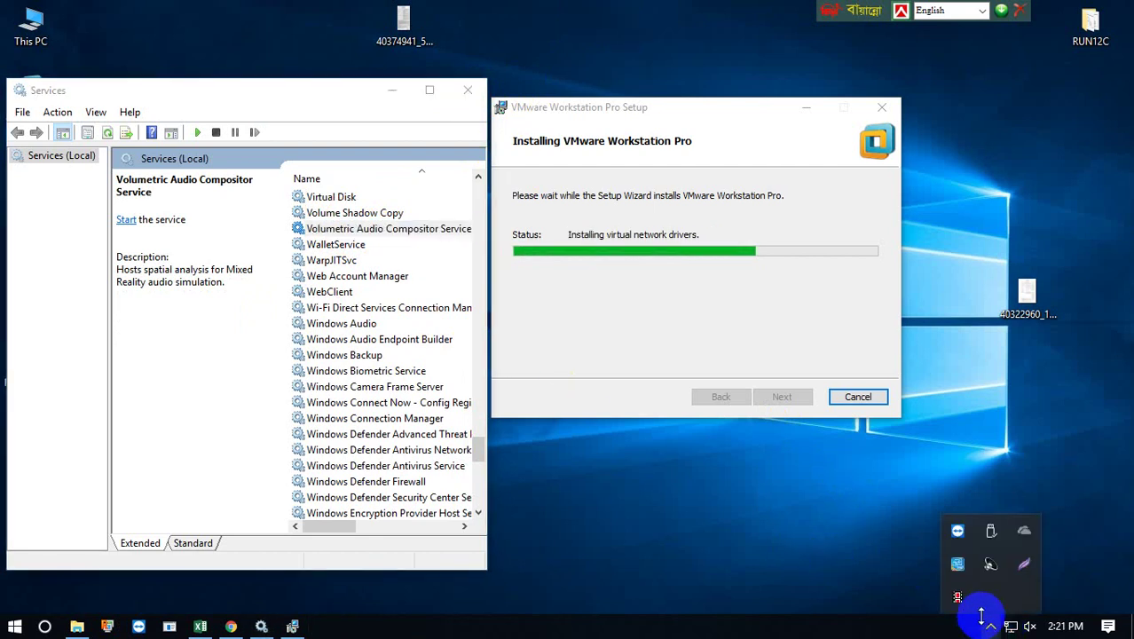
{"action": "left_click", "coordinate": [957, 597]}
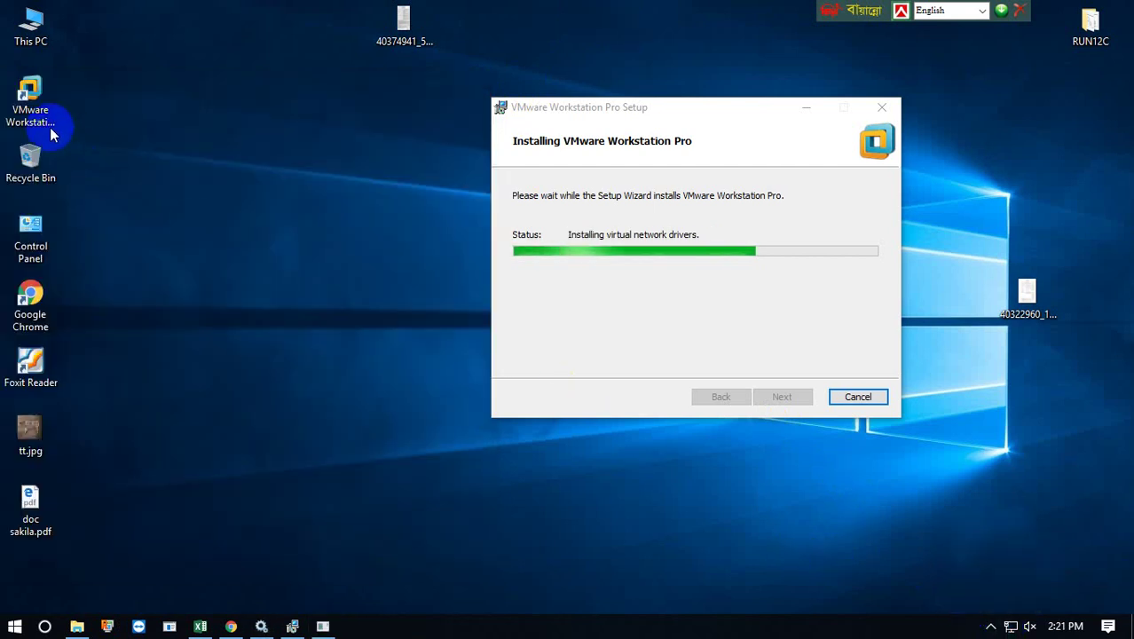
Move the new VMware Workstation Pro desktop shortcut below doc sakila.pdf, shifting the other icons back up.
{"action": "left_click_drag", "start_coordinate": [50, 127], "coordinate": [79, 460]}
{"action": "left_click_drag", "start_coordinate": [51, 557], "coordinate": [24, 86]}
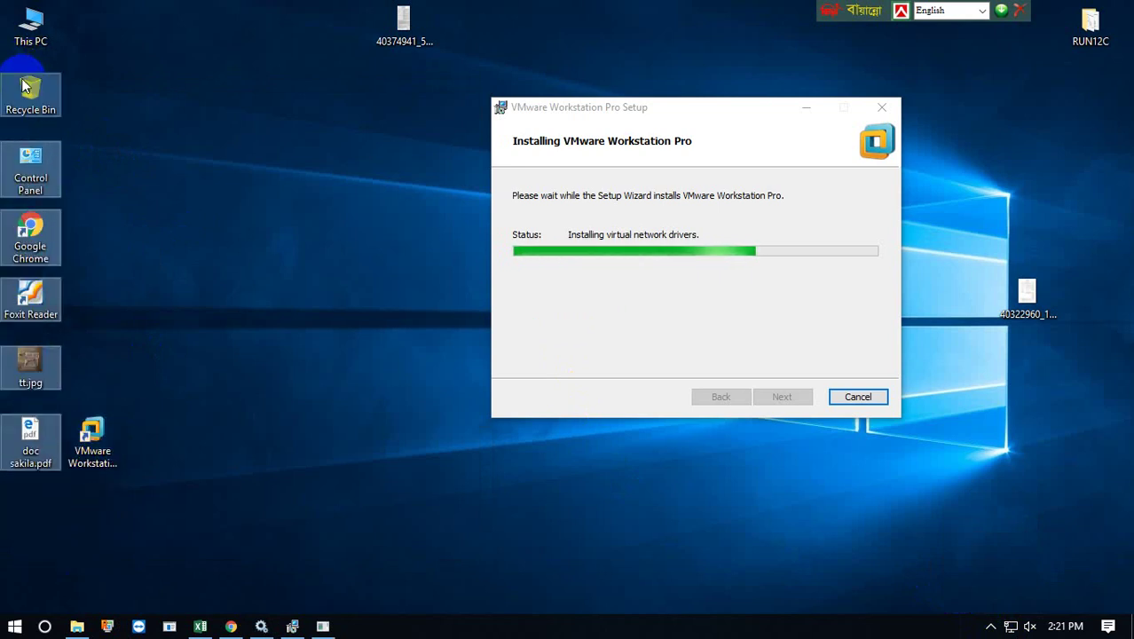
{"action": "left_click", "coordinate": [92, 439]}
{"action": "left_click_drag", "start_coordinate": [84, 339], "coordinate": [27, 510]}
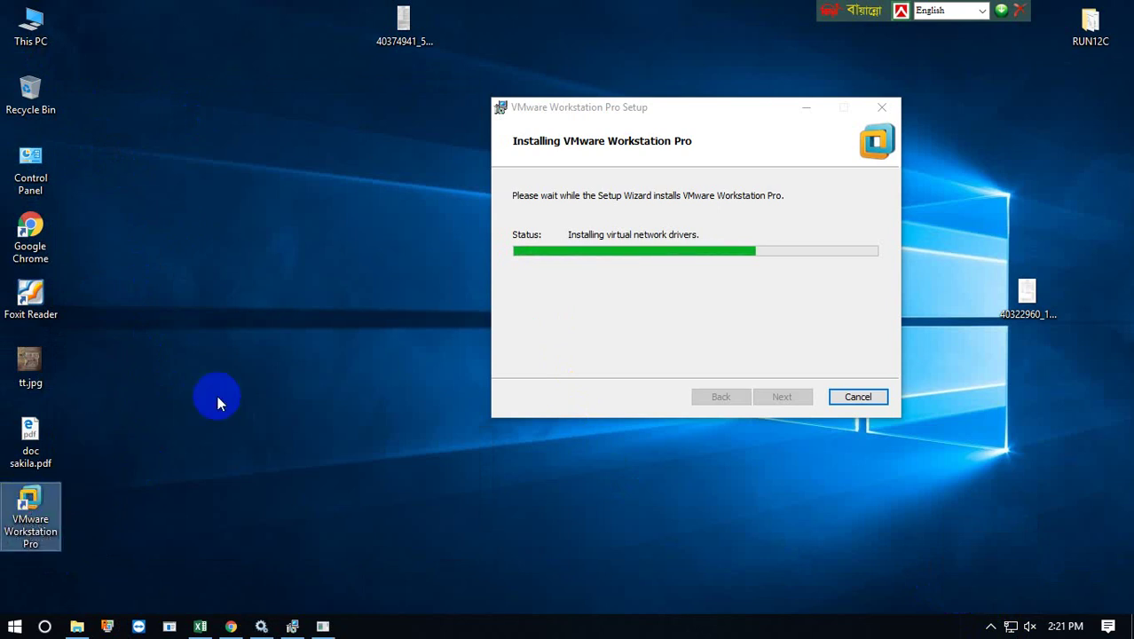
{"action": "left_click", "coordinate": [220, 403]}
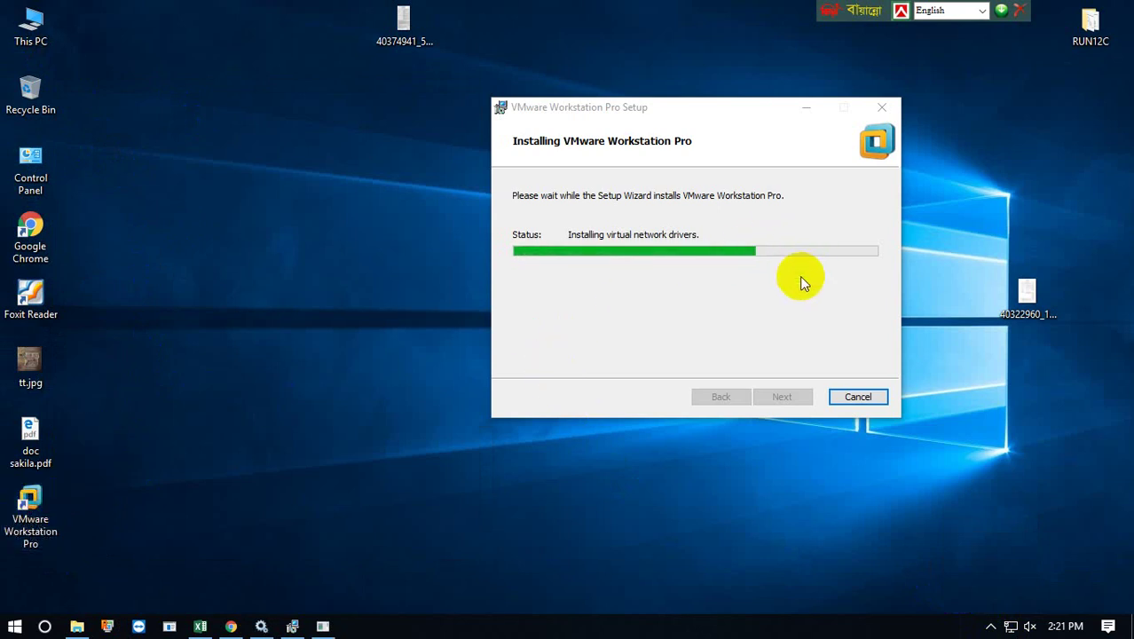
{"action": "left_click", "coordinate": [990, 625]}
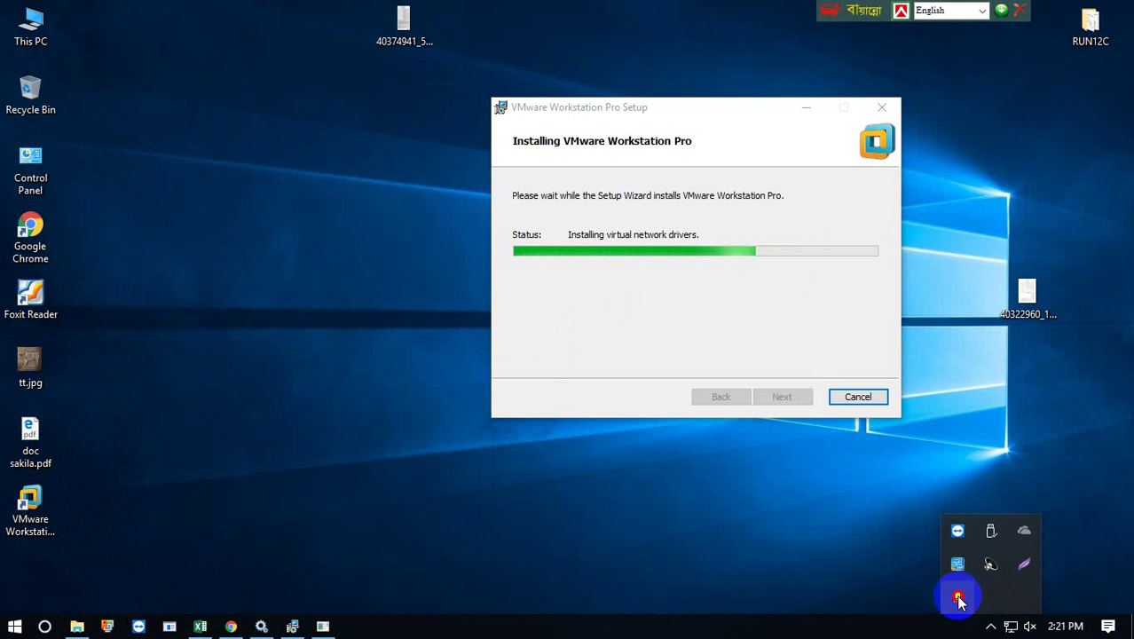
{"action": "left_click", "coordinate": [956, 592]}
Reopen the Services console with services.msc and go to the services starting with V.
{"action": "key", "text": "super+r"}
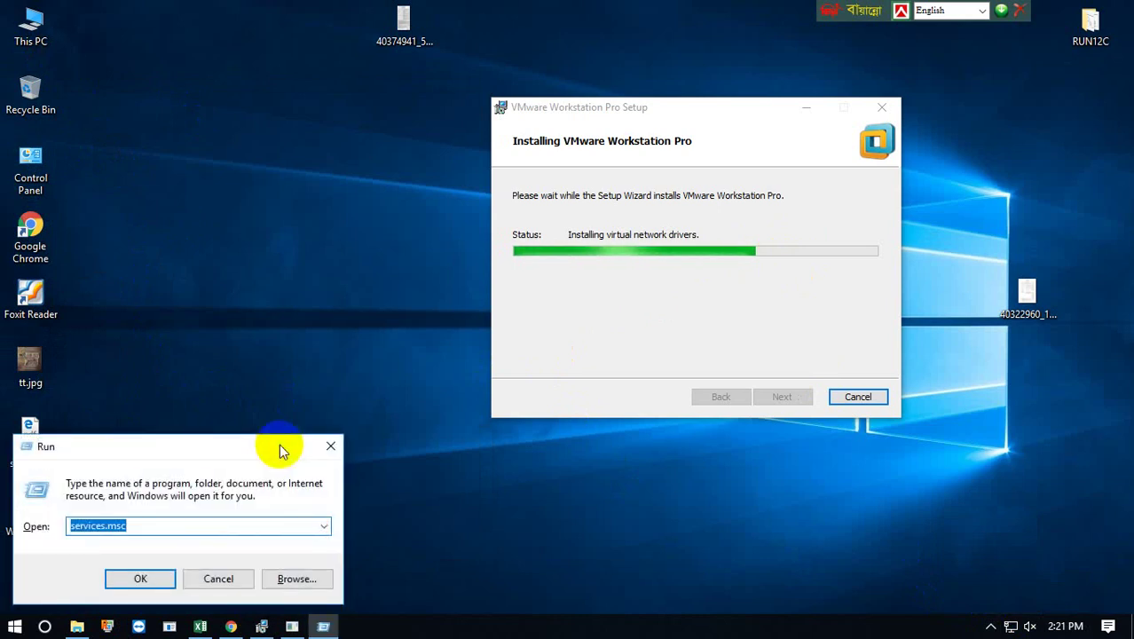
{"action": "key", "text": "Escape"}
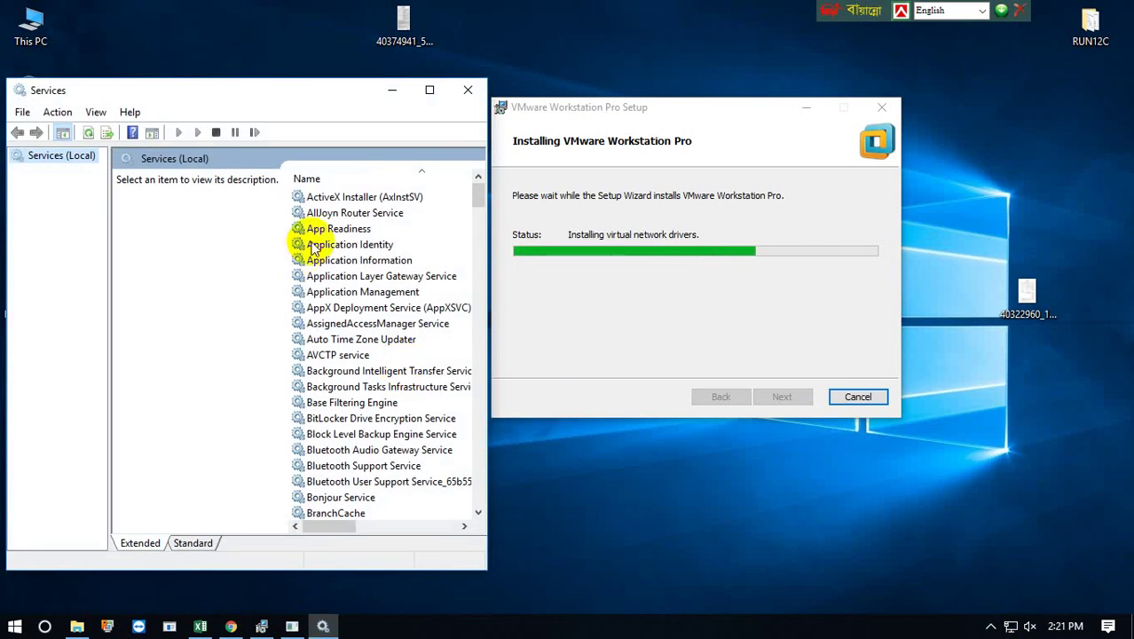
{"action": "left_click", "coordinate": [346, 244]}
{"action": "key", "text": "v"}
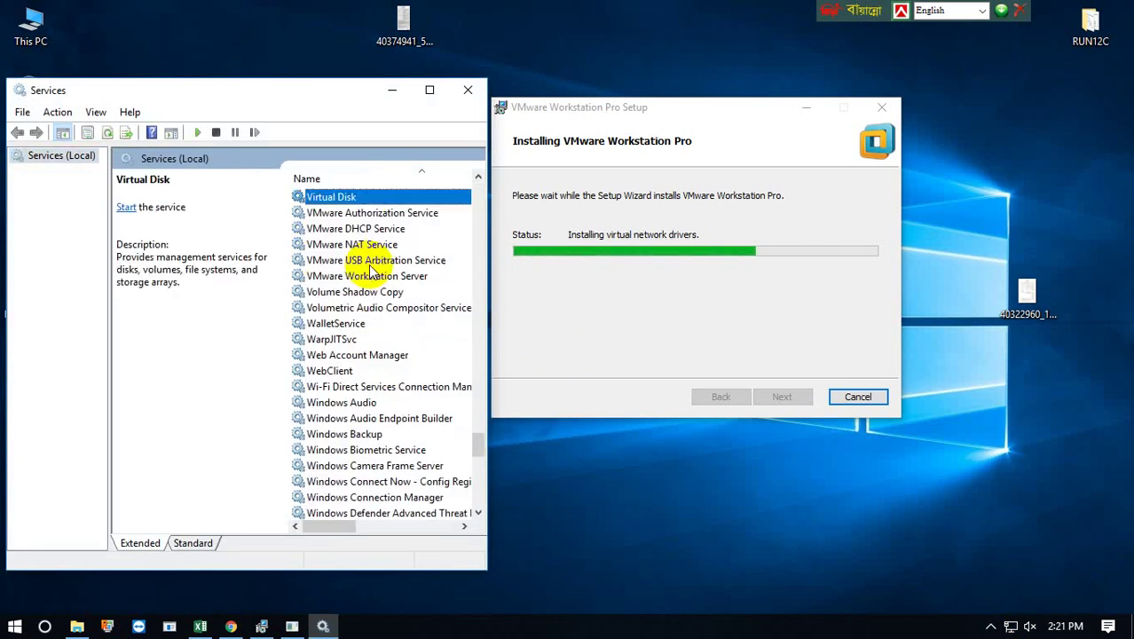
Examine the status and startup type of the VMware services in the widened Services window, and close it.
{"action": "left_click", "coordinate": [341, 229]}
{"action": "left_click", "coordinate": [342, 213]}
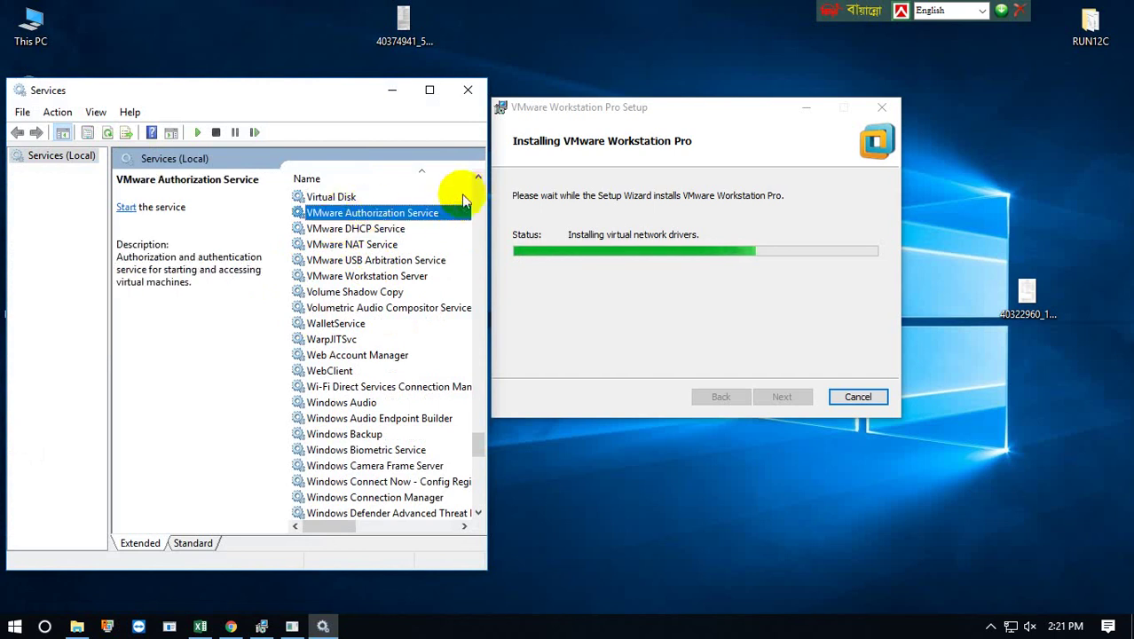
{"action": "left_click_drag", "start_coordinate": [489, 199], "coordinate": [1083, 131]}
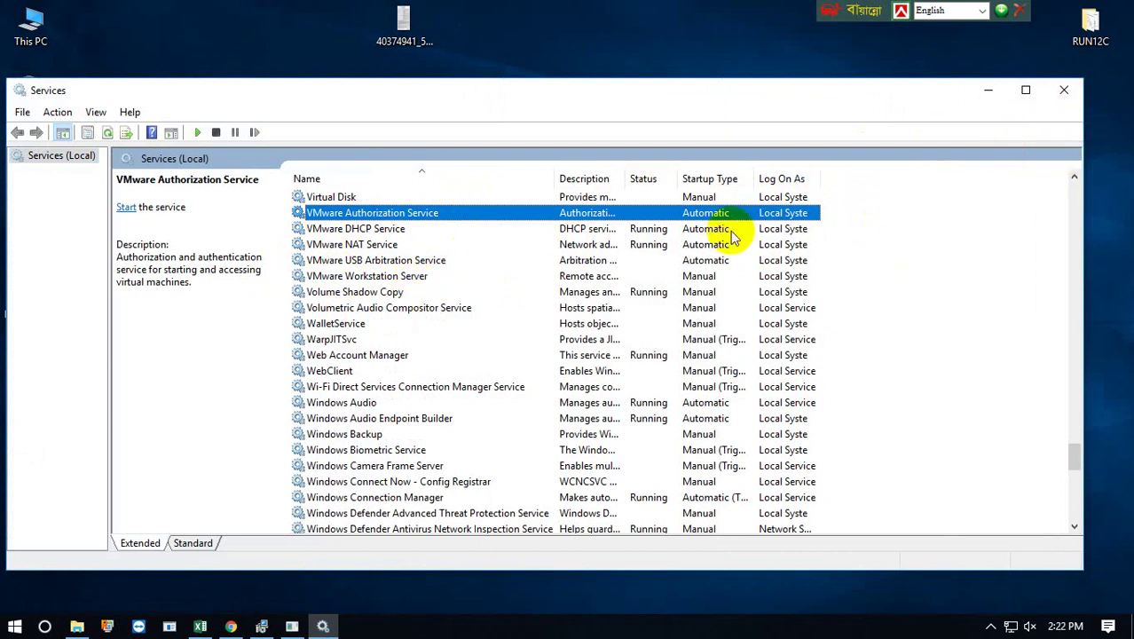
{"action": "left_click", "coordinate": [1064, 89]}
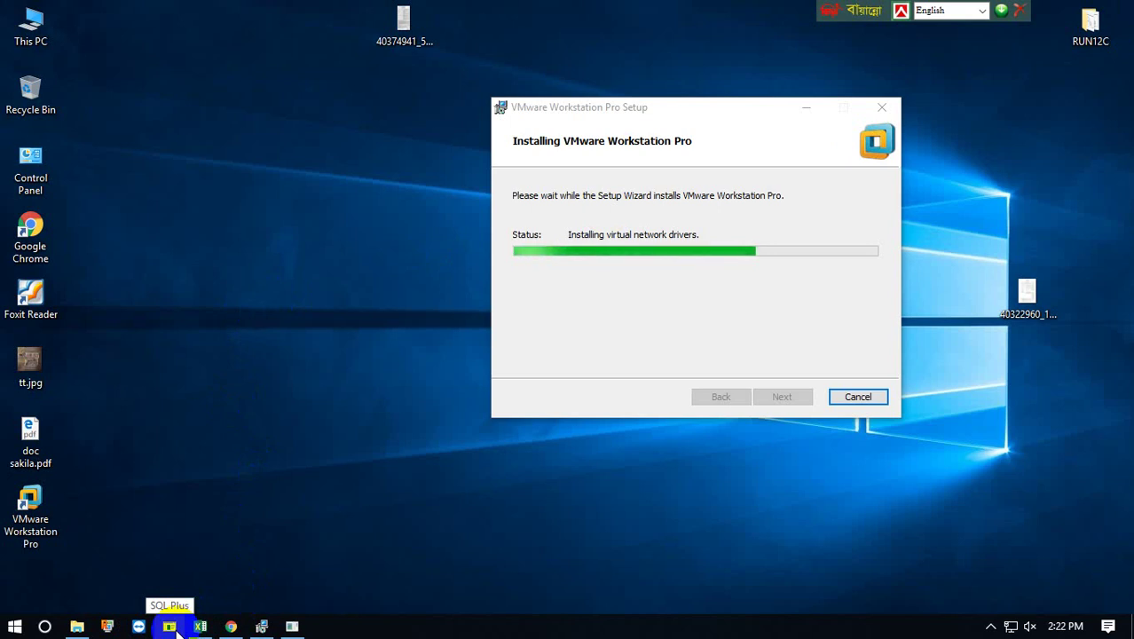
Refresh the desktop while the VMware installation runs.
{"action": "right_click", "coordinate": [206, 463]}
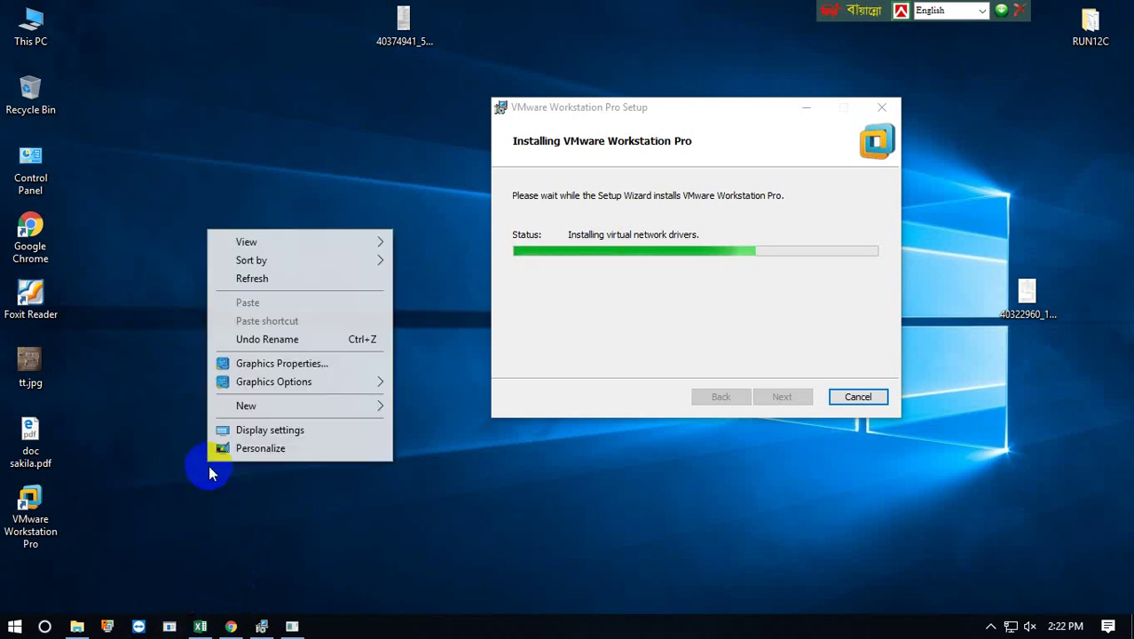
{"action": "left_click", "coordinate": [253, 279]}
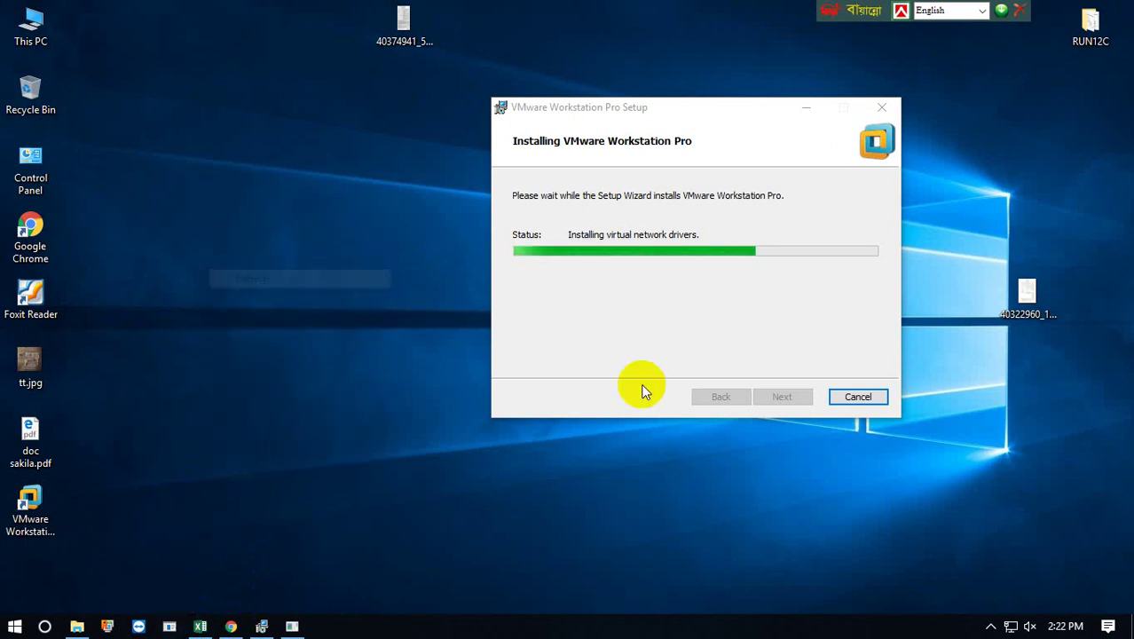
{"action": "left_click", "coordinate": [992, 628]}
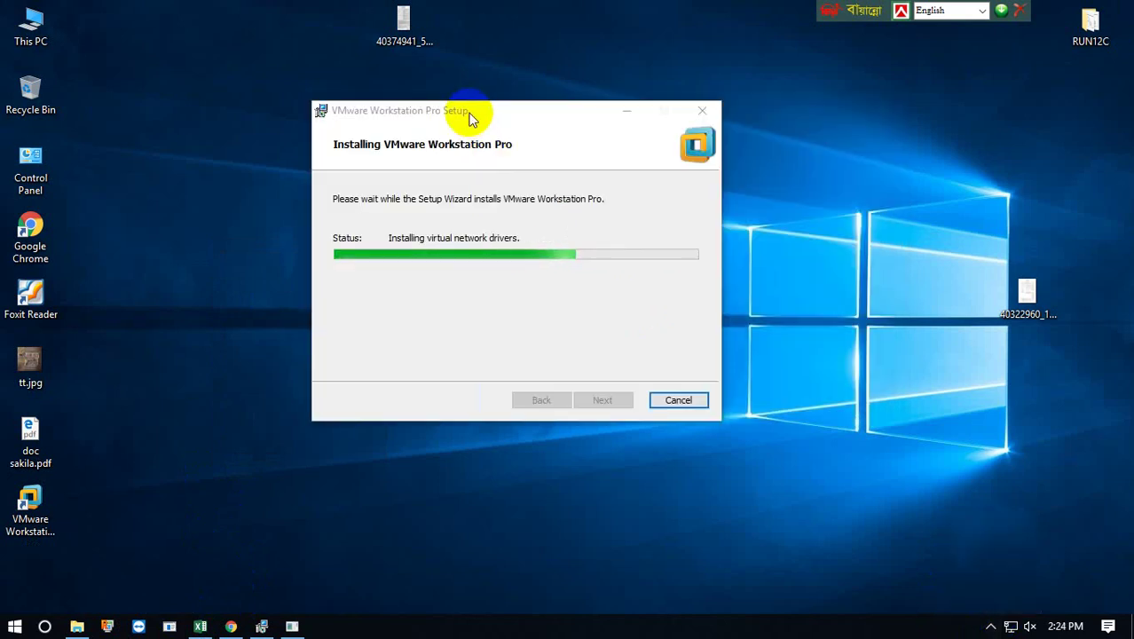
{"action": "left_click_drag", "start_coordinate": [471, 119], "coordinate": [570, 146]}
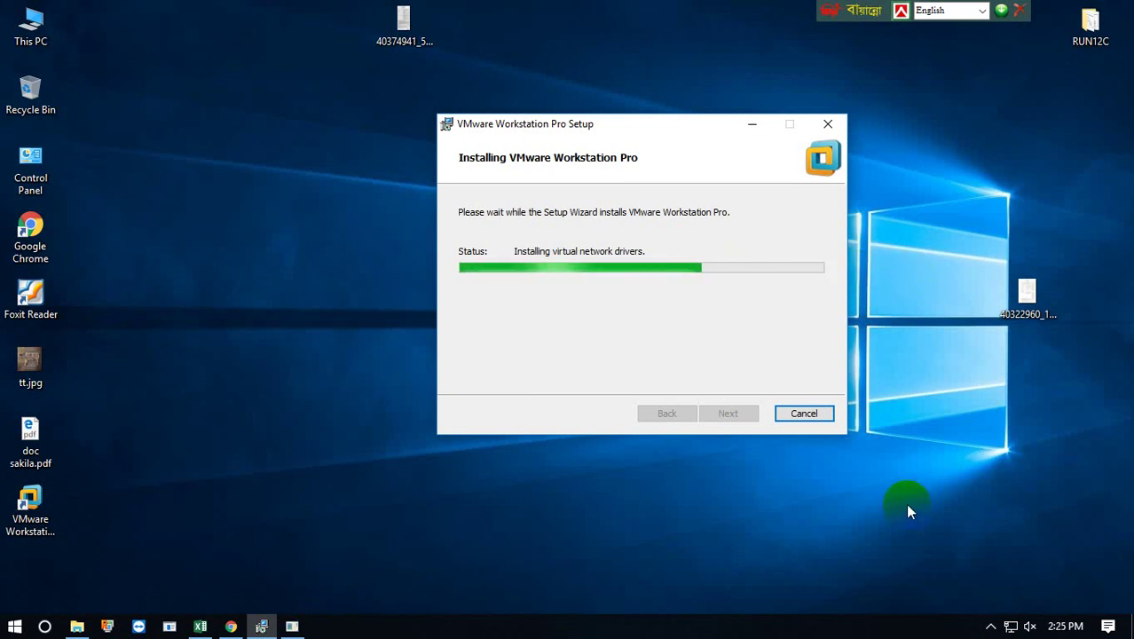
{"action": "left_click", "coordinate": [991, 627]}
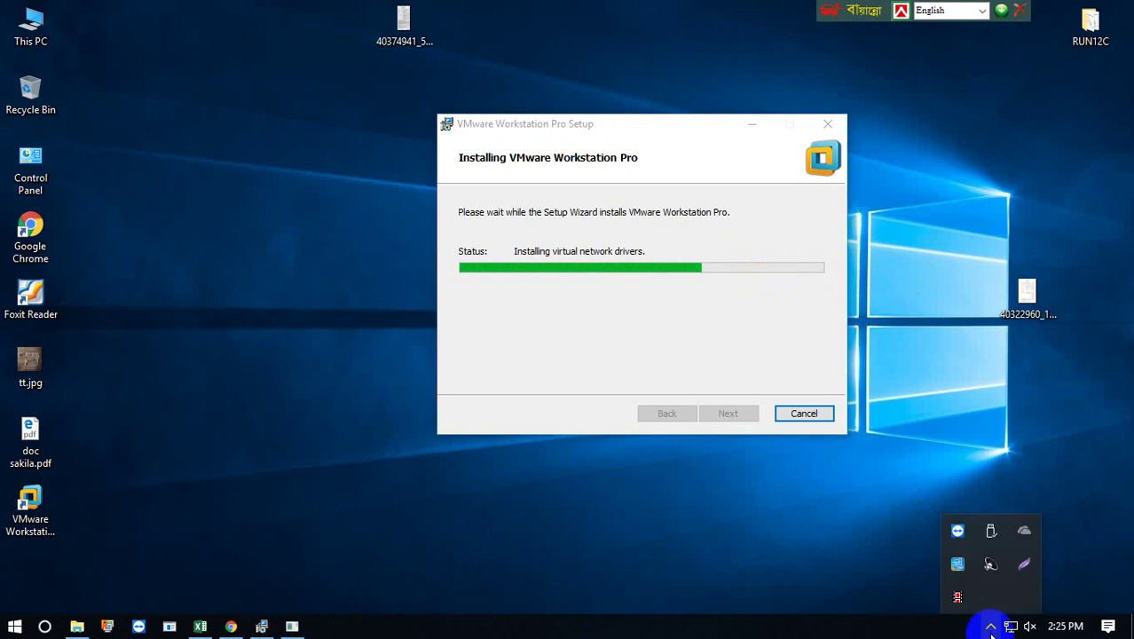
{"action": "left_click", "coordinate": [829, 555]}
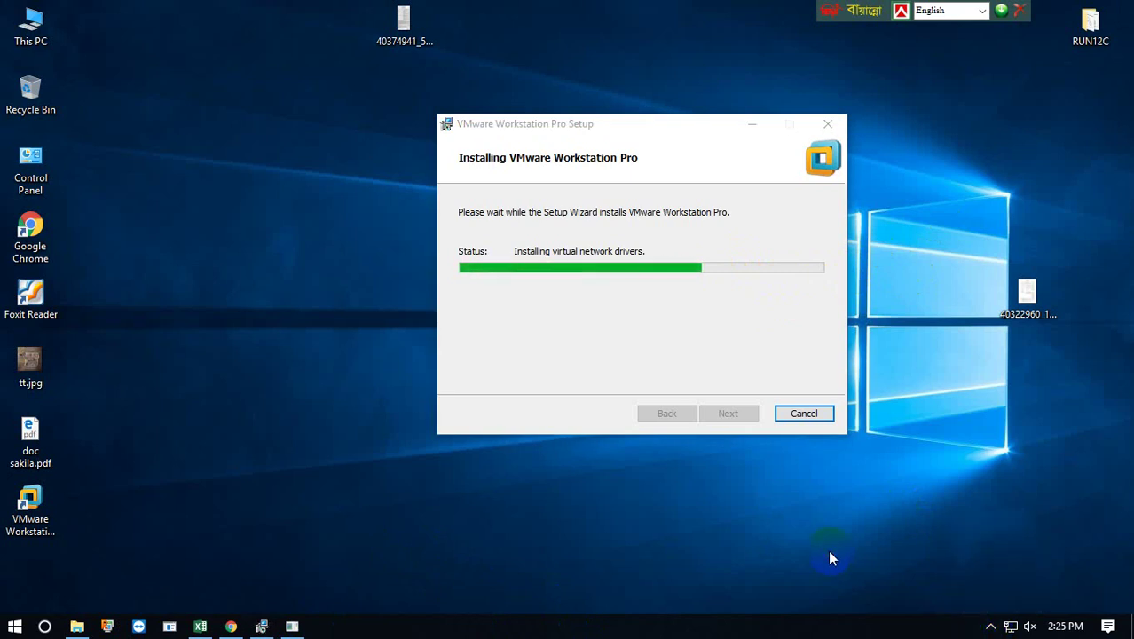
{"action": "left_click", "coordinate": [990, 624]}
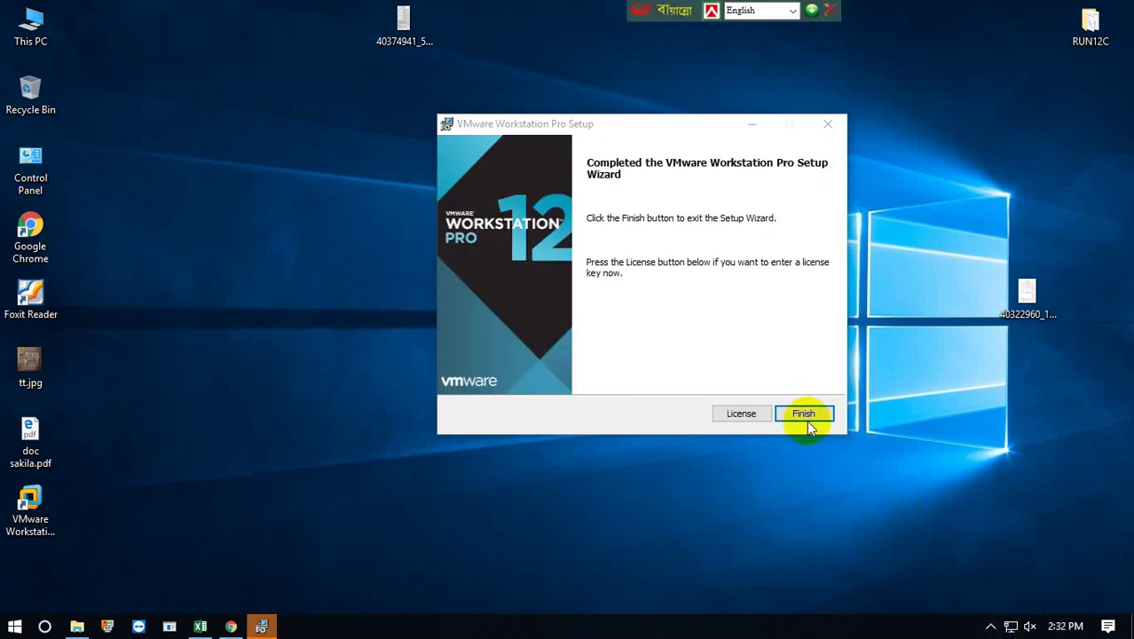
Go to license key entry in the setup wizard, copy the third license key from VMWareWorkProv12_sn.txt, and close the file.
{"action": "left_click", "coordinate": [739, 414]}
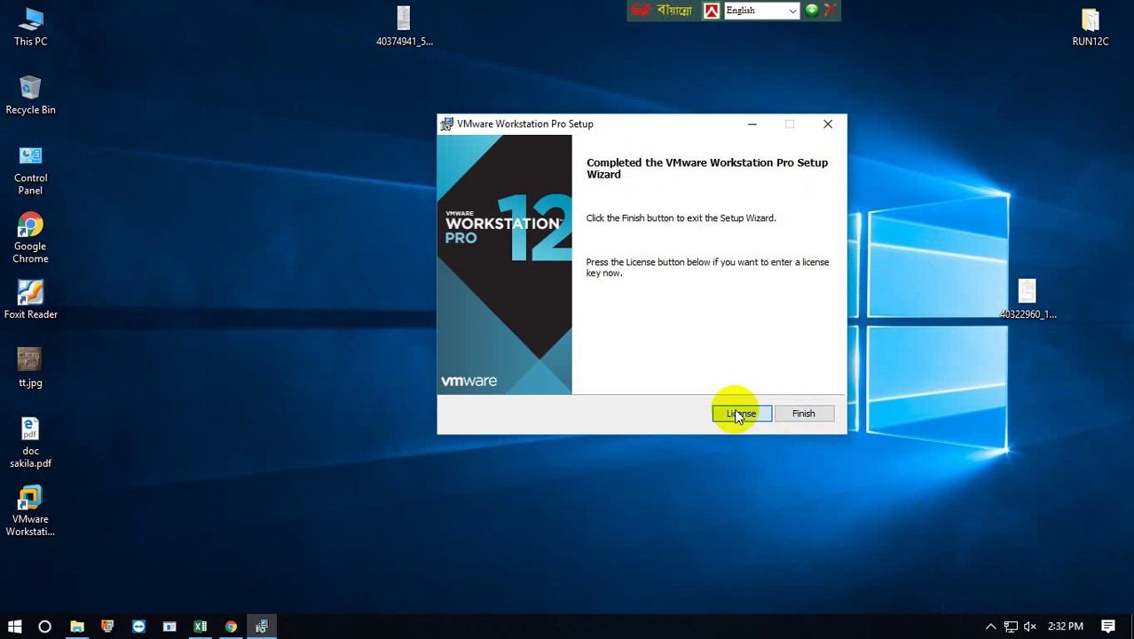
{"action": "left_click", "coordinate": [79, 625]}
{"action": "left_click", "coordinate": [291, 178]}
{"action": "double_click", "coordinate": [291, 177]}
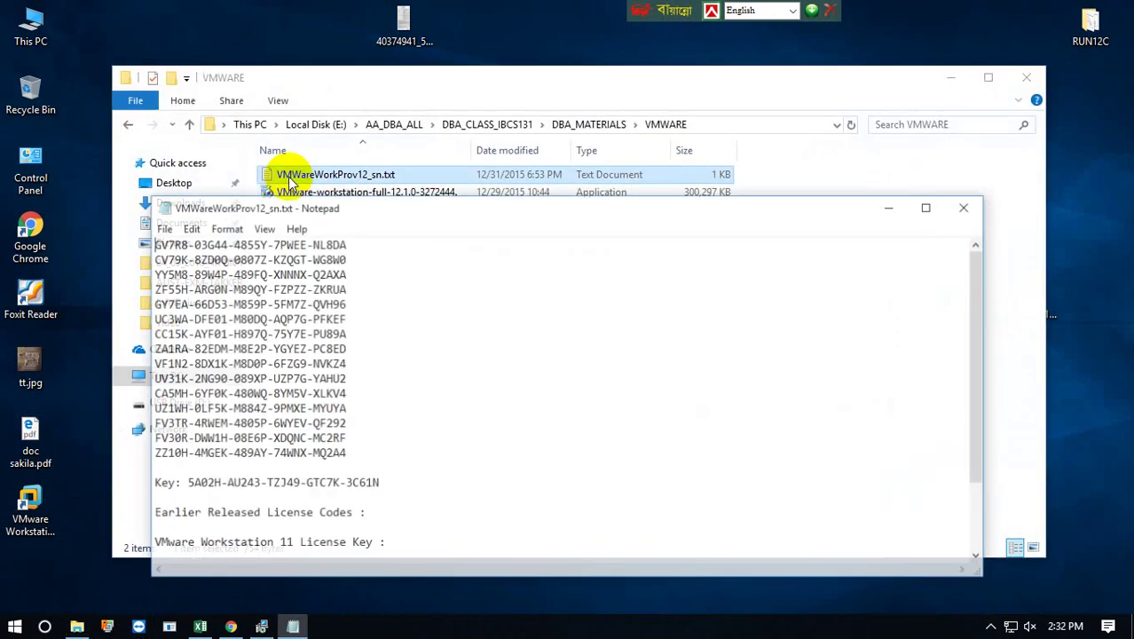
{"action": "left_click_drag", "start_coordinate": [350, 275], "coordinate": [113, 280]}
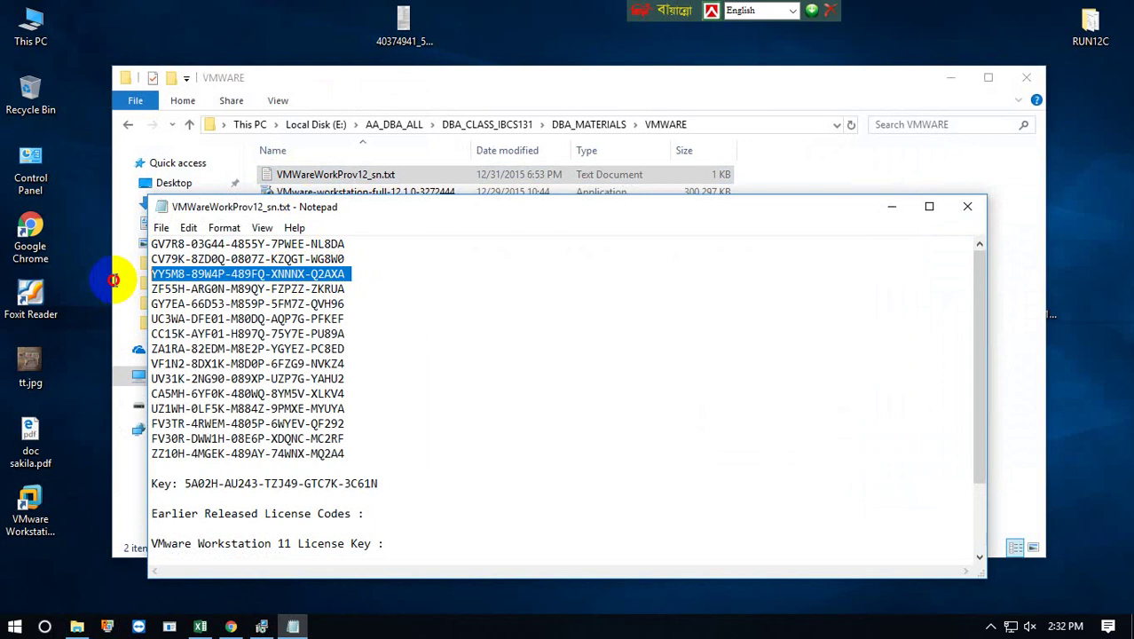
{"action": "left_click", "coordinate": [535, 319]}
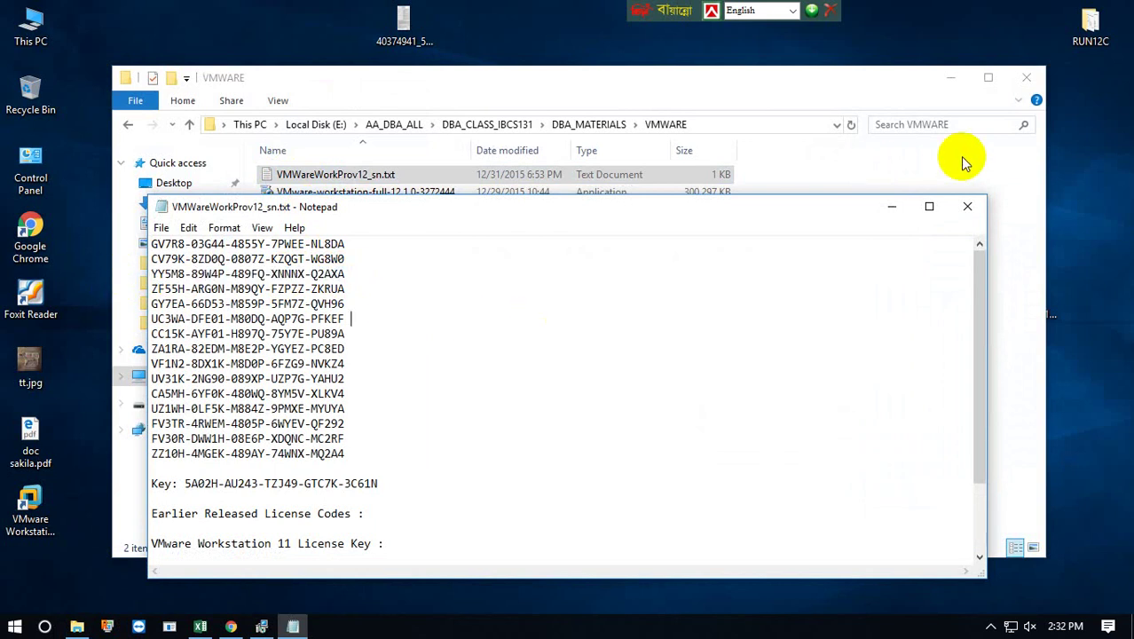
{"action": "left_click", "coordinate": [970, 208]}
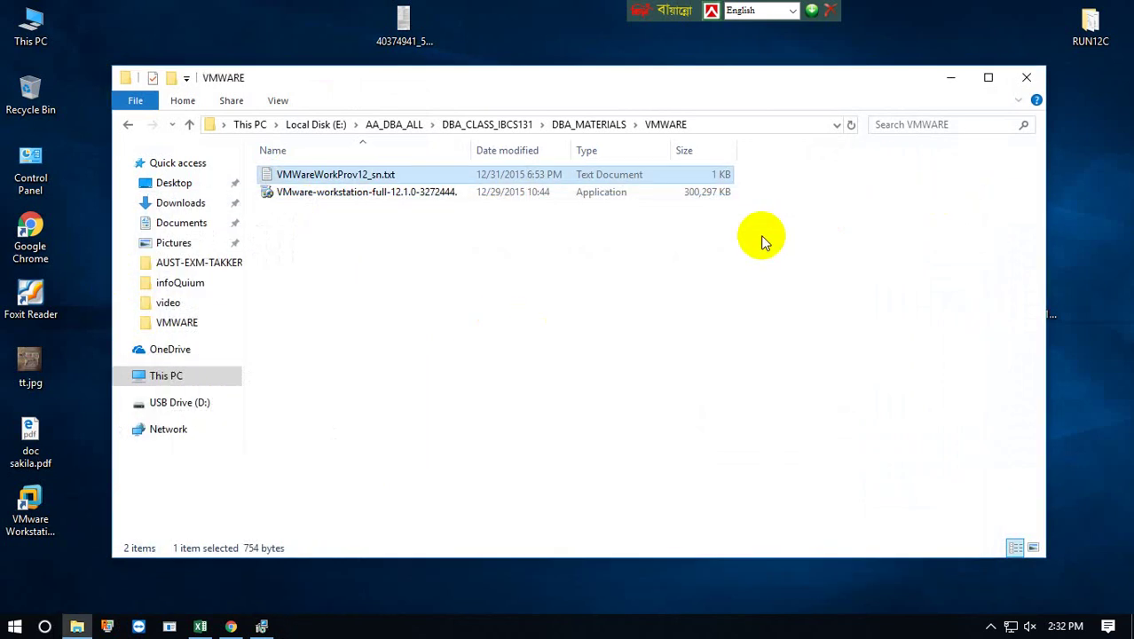
Try to register the copied license key in the License Key field of the VMware Workstation Pro setup.
{"action": "left_click", "coordinate": [264, 626]}
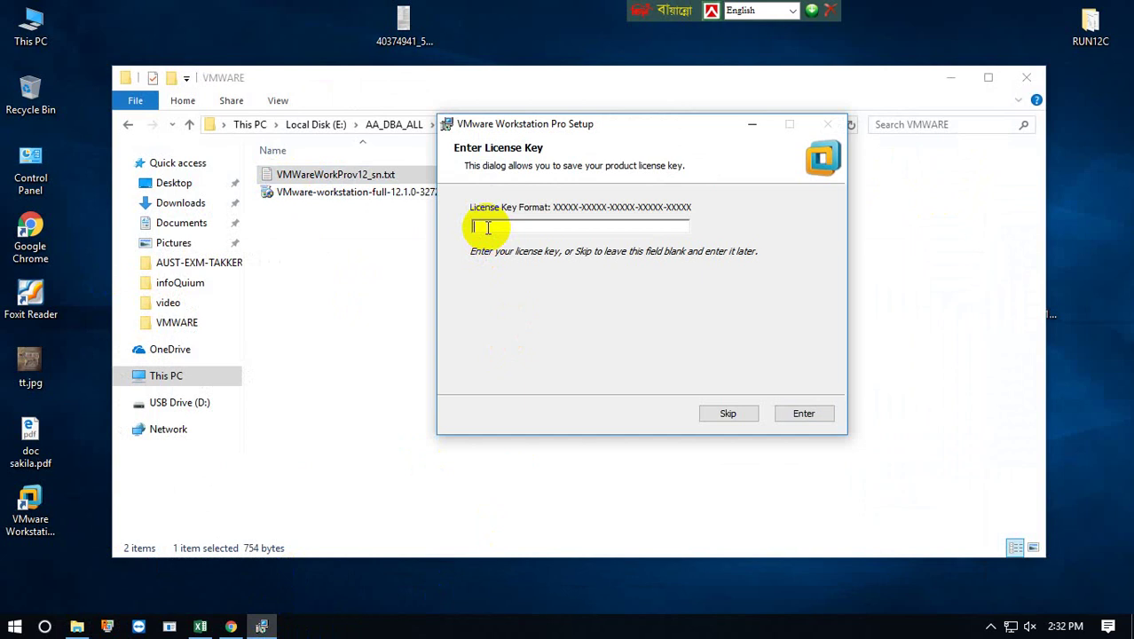
{"action": "left_click", "coordinate": [796, 412]}
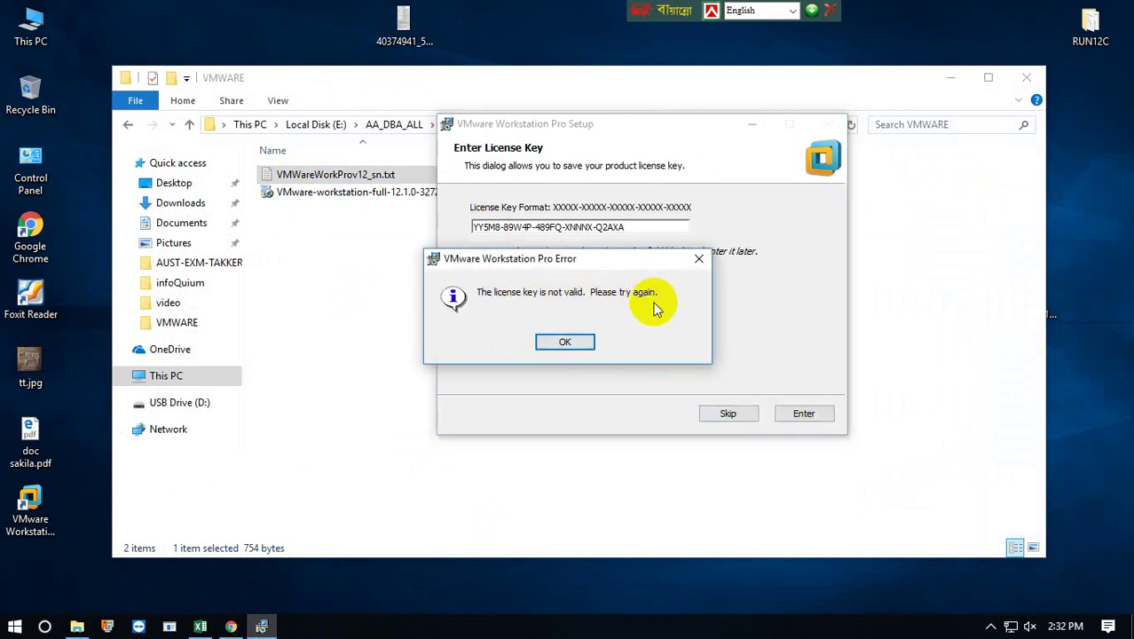
{"action": "left_click", "coordinate": [578, 341]}
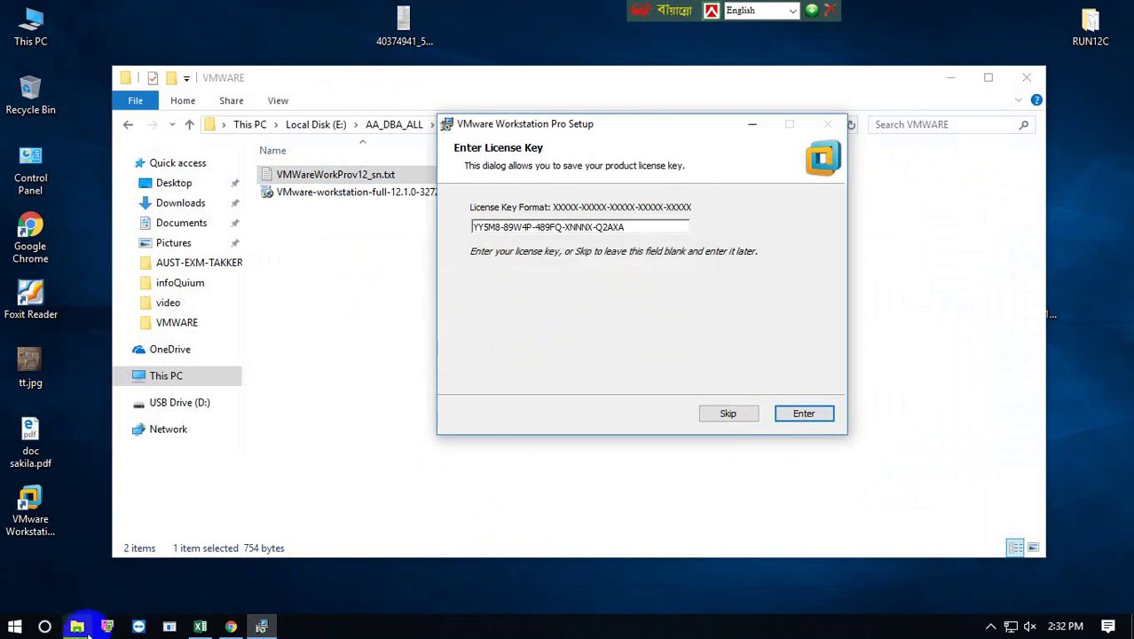
Reopen VMWareWorkProv12_sn.txt from the VMWARE folder and copy the second license key in the list.
{"action": "left_click", "coordinate": [77, 627]}
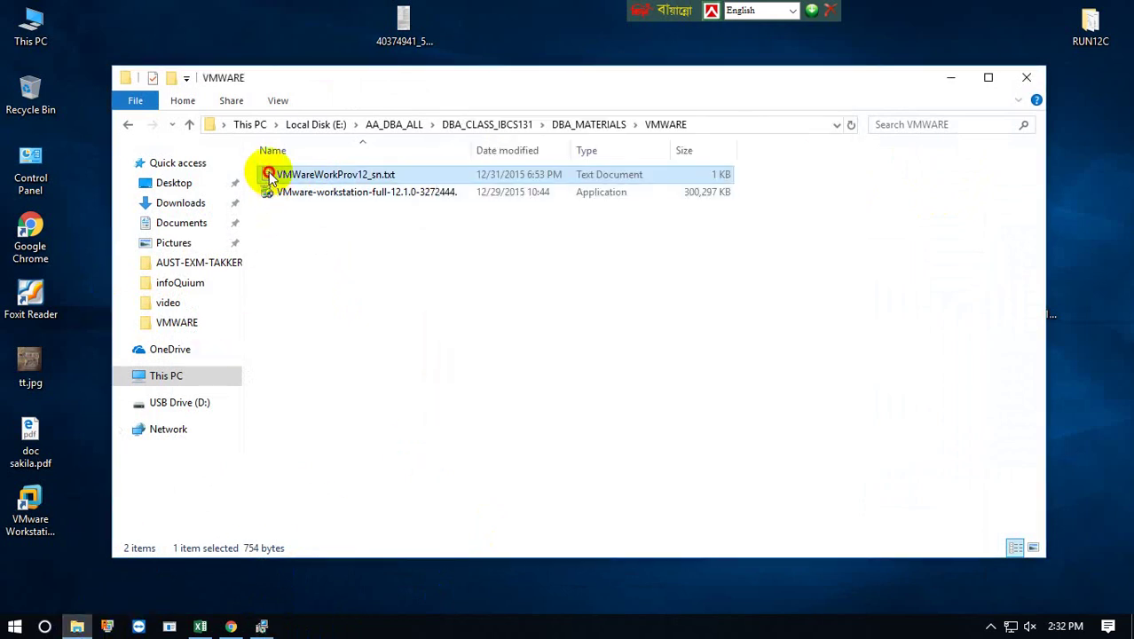
{"action": "key", "text": "Return"}
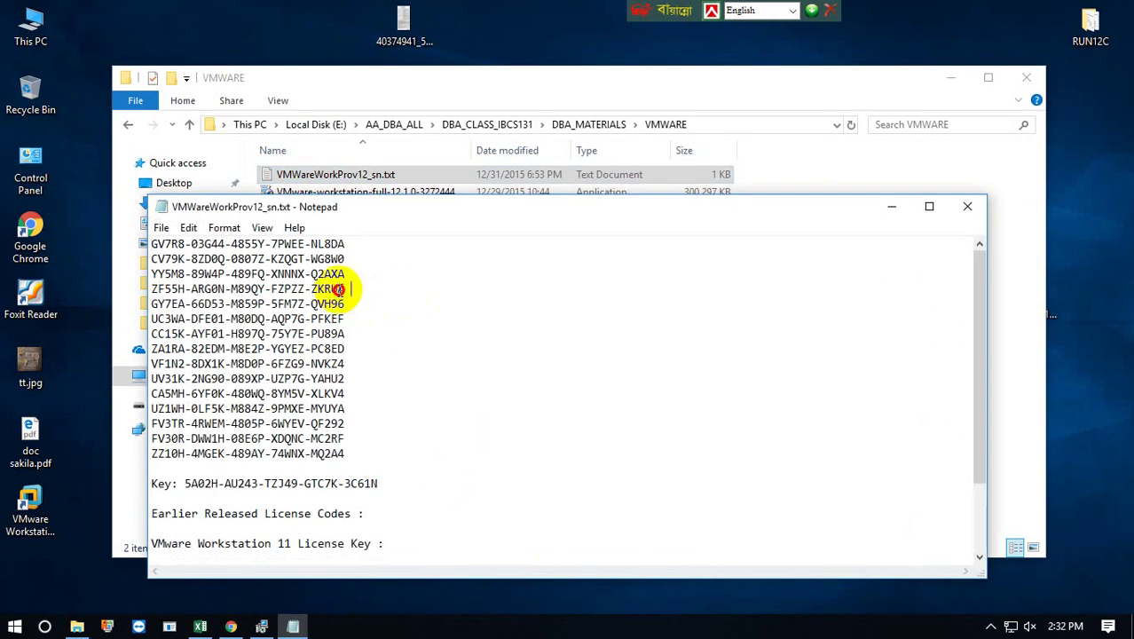
{"action": "left_click_drag", "start_coordinate": [346, 289], "coordinate": [142, 288]}
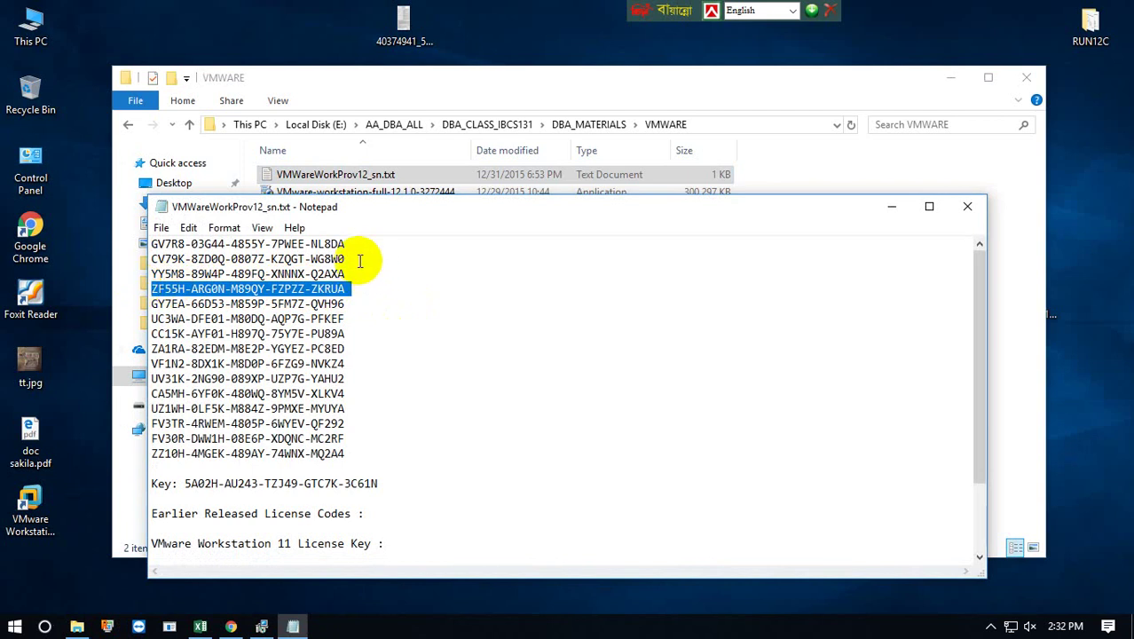
{"action": "left_click_drag", "start_coordinate": [360, 259], "coordinate": [153, 258]}
{"action": "key", "text": "ctrl+c"}
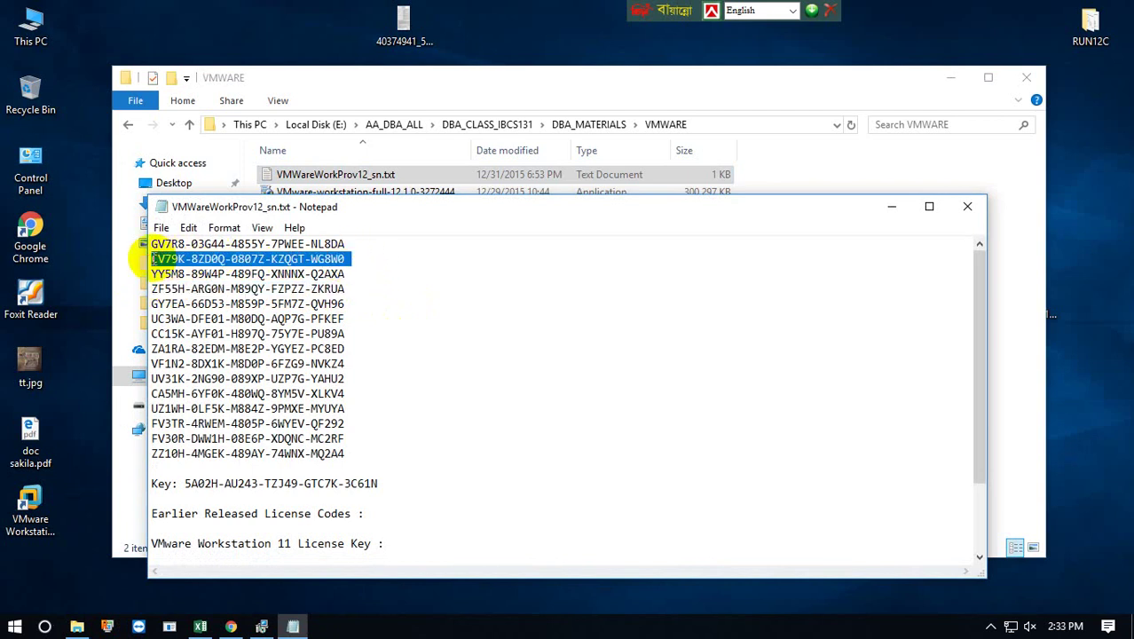
Replace the entry in the setup's License Key field with the newly copied license key, submit it, and finish the setup wizard.
{"action": "left_click", "coordinate": [262, 626]}
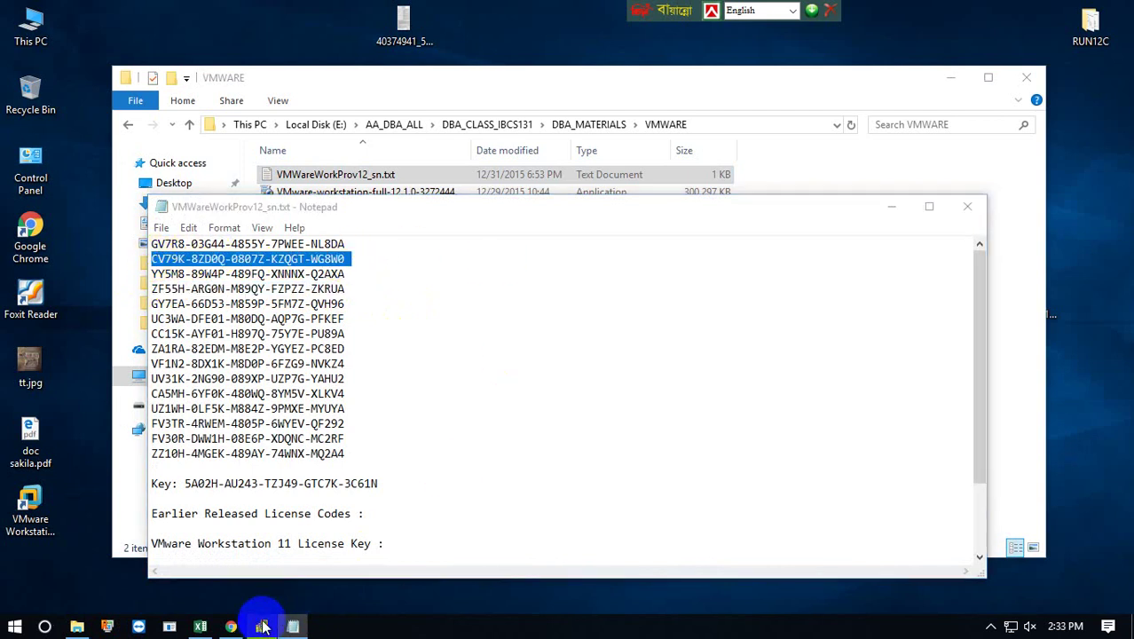
{"action": "left_click_drag", "start_coordinate": [621, 227], "coordinate": [385, 230]}
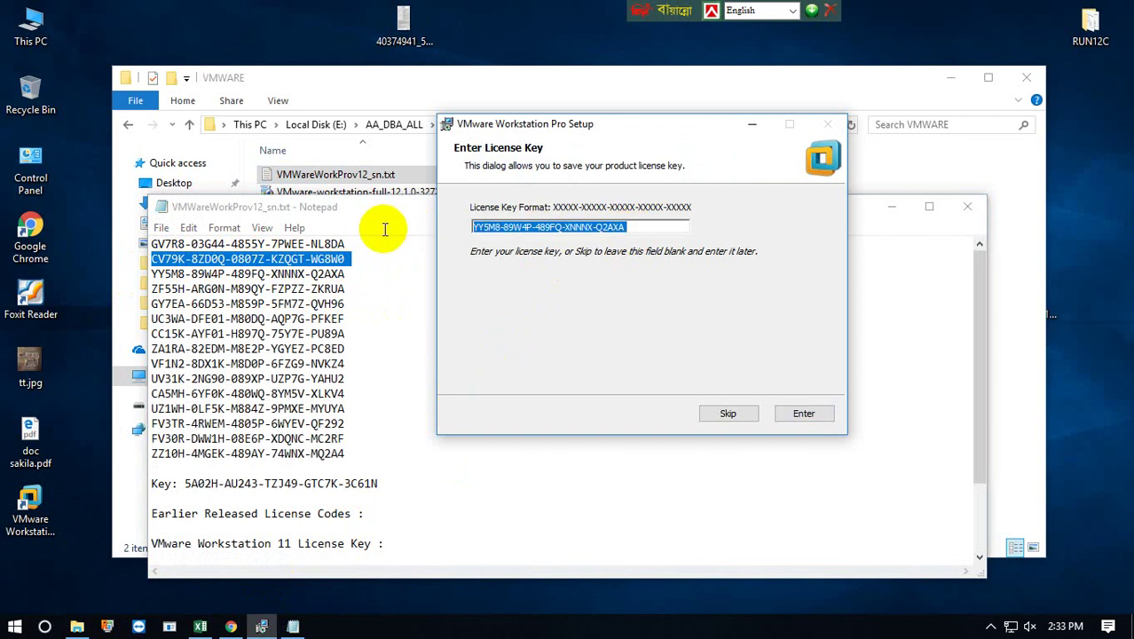
{"action": "key", "text": "ctrl+v"}
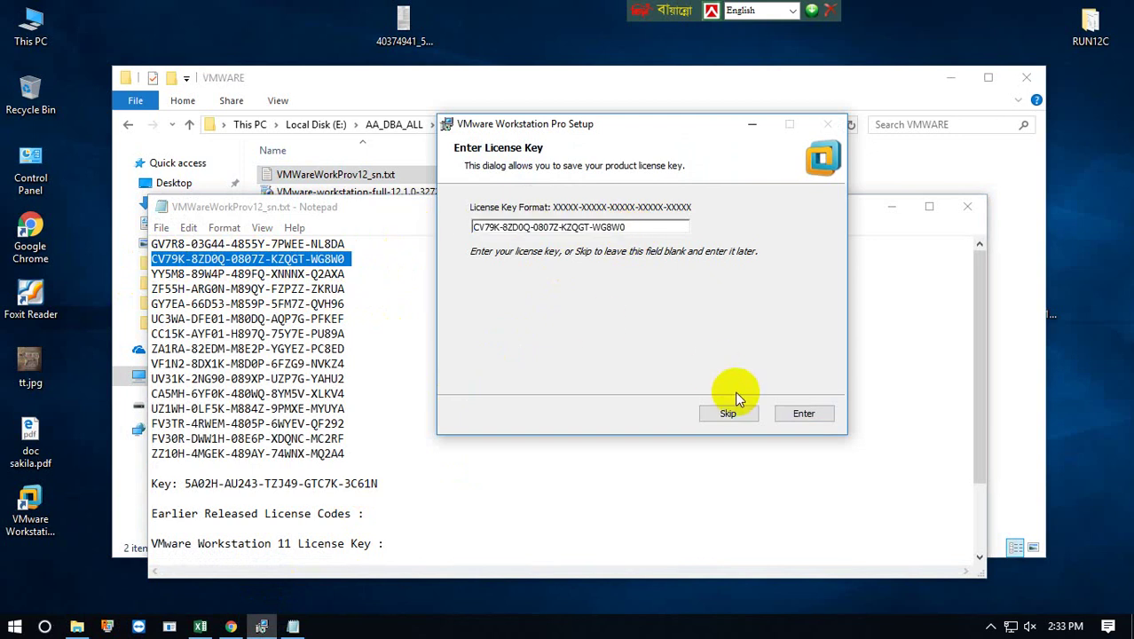
{"action": "left_click", "coordinate": [802, 419]}
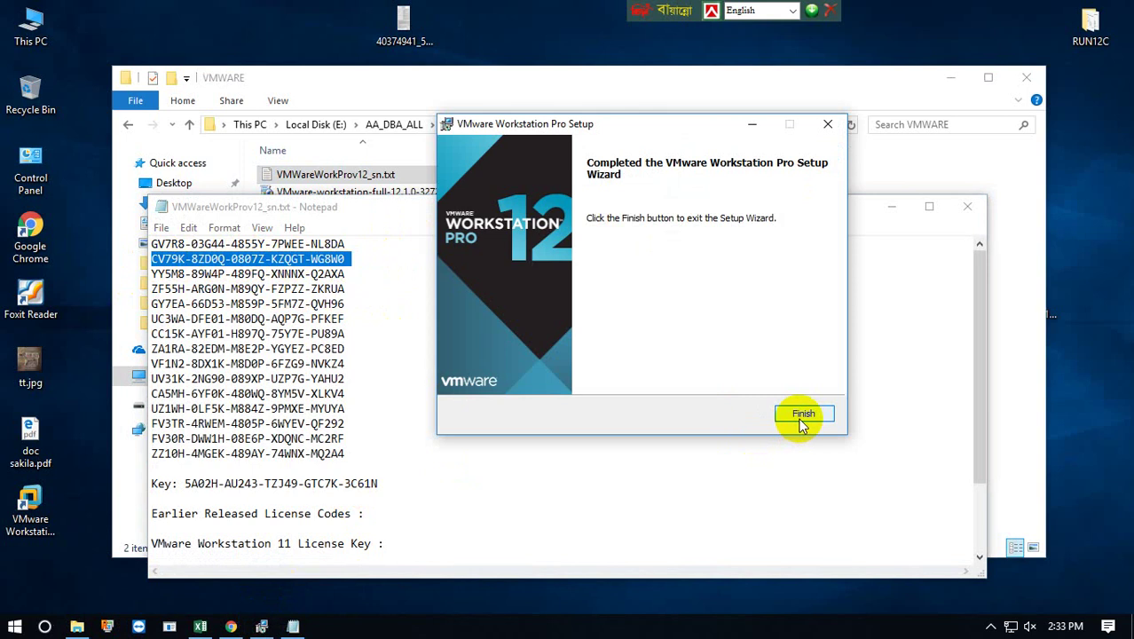
{"action": "left_click", "coordinate": [801, 419]}
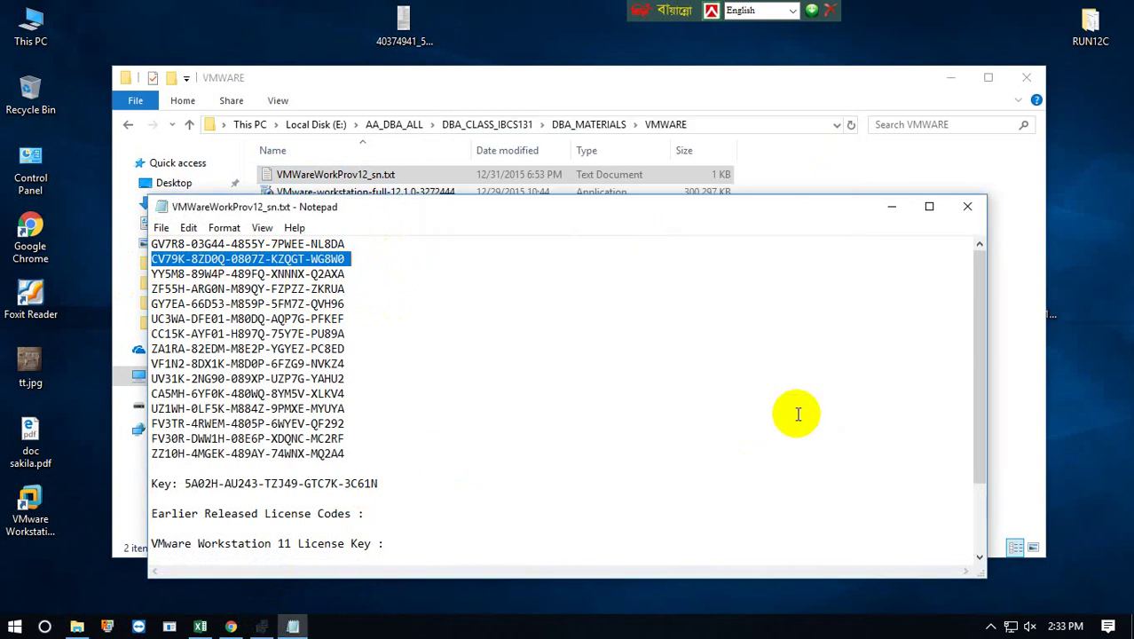
Close the license key text file and the VMWARE folder, and refresh the desktop.
{"action": "left_click", "coordinate": [971, 209]}
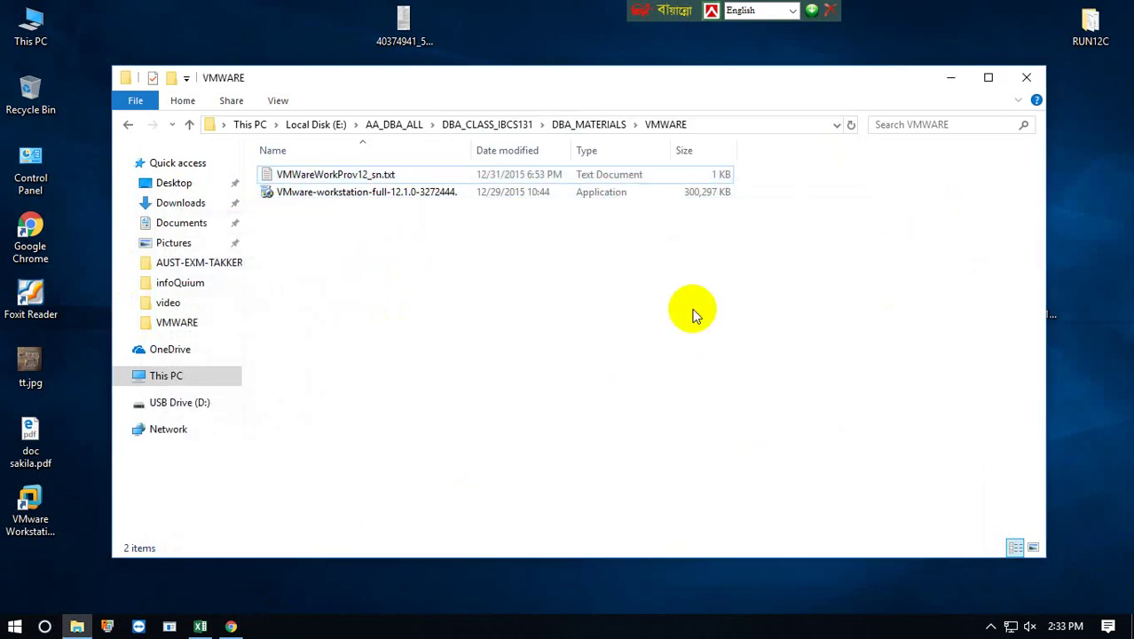
{"action": "left_click", "coordinate": [1032, 78]}
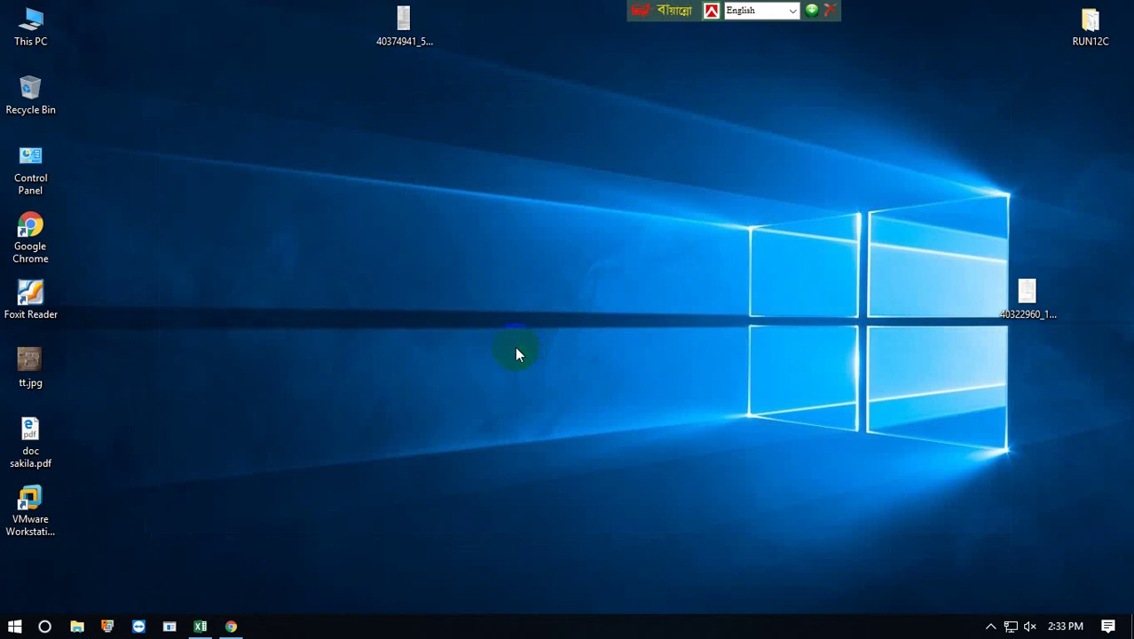
{"action": "right_click", "coordinate": [426, 374]}
{"action": "left_click", "coordinate": [479, 424]}
Launch VMware Workstation Pro from its desktop shortcut, postpone the version 14.0.0 update with a later reminder, and close the program.
{"action": "left_click", "coordinate": [28, 501]}
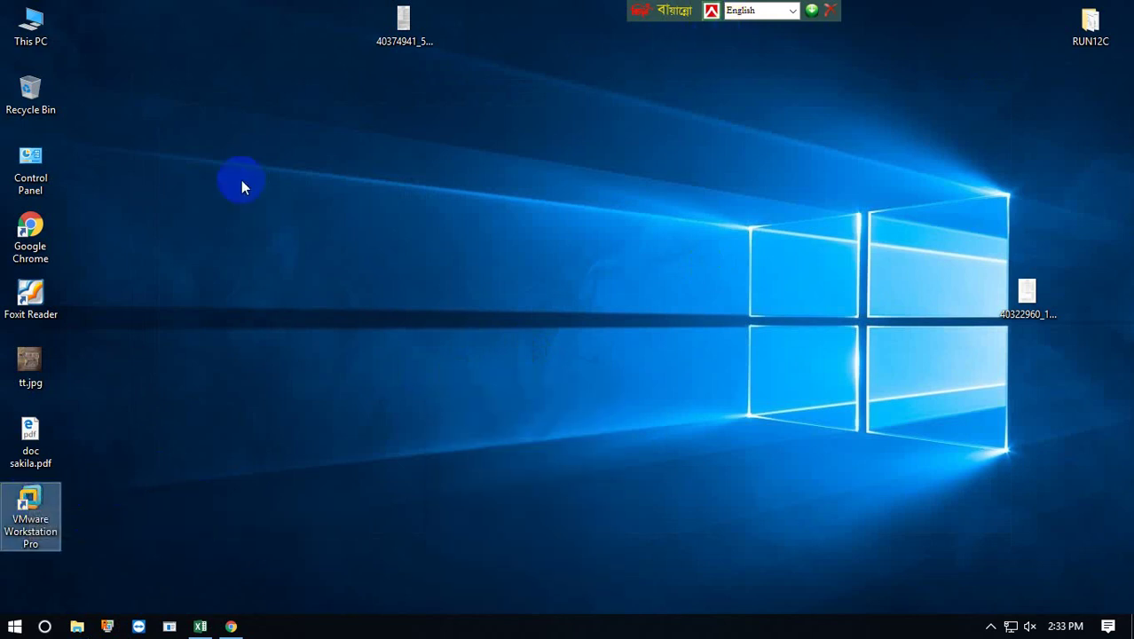
{"action": "key", "text": "Return"}
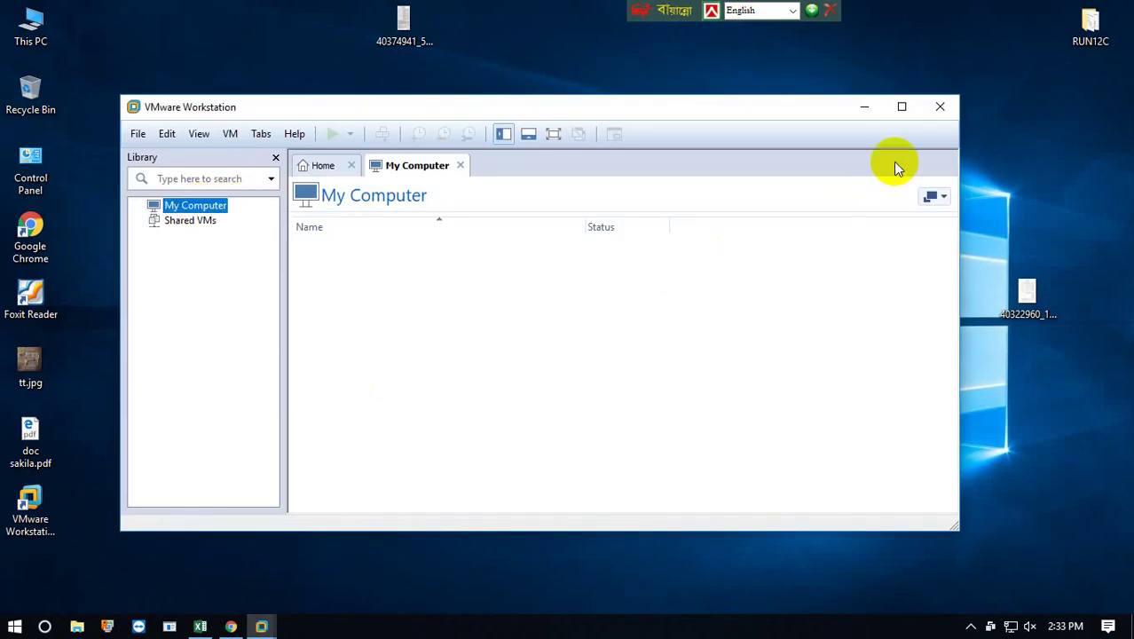
{"action": "left_click", "coordinate": [938, 108]}
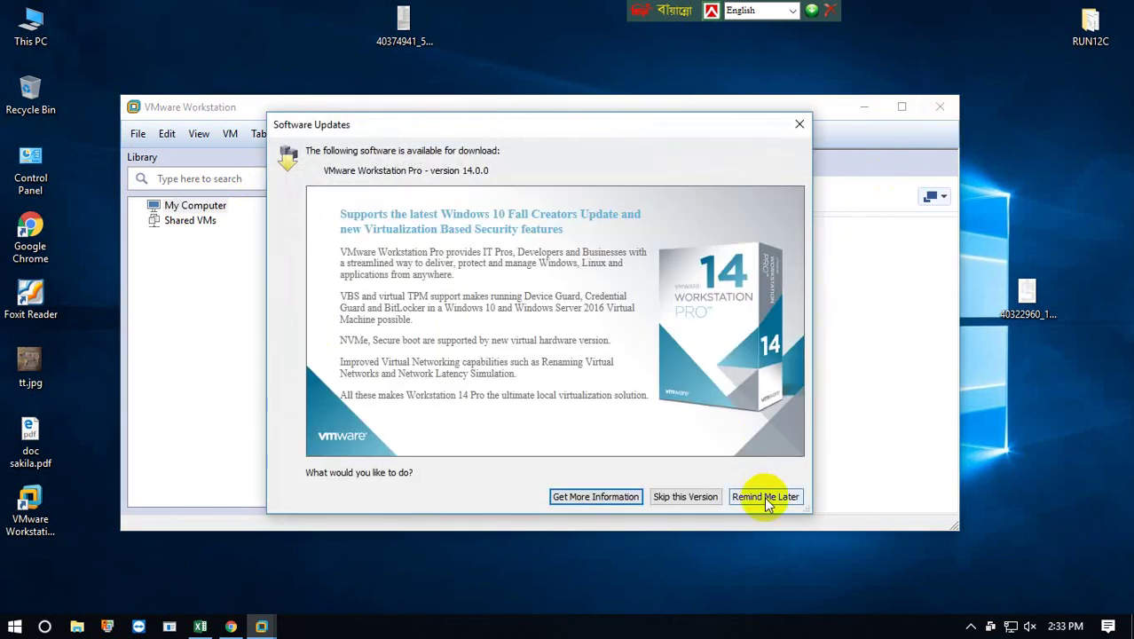
{"action": "left_click", "coordinate": [767, 498]}
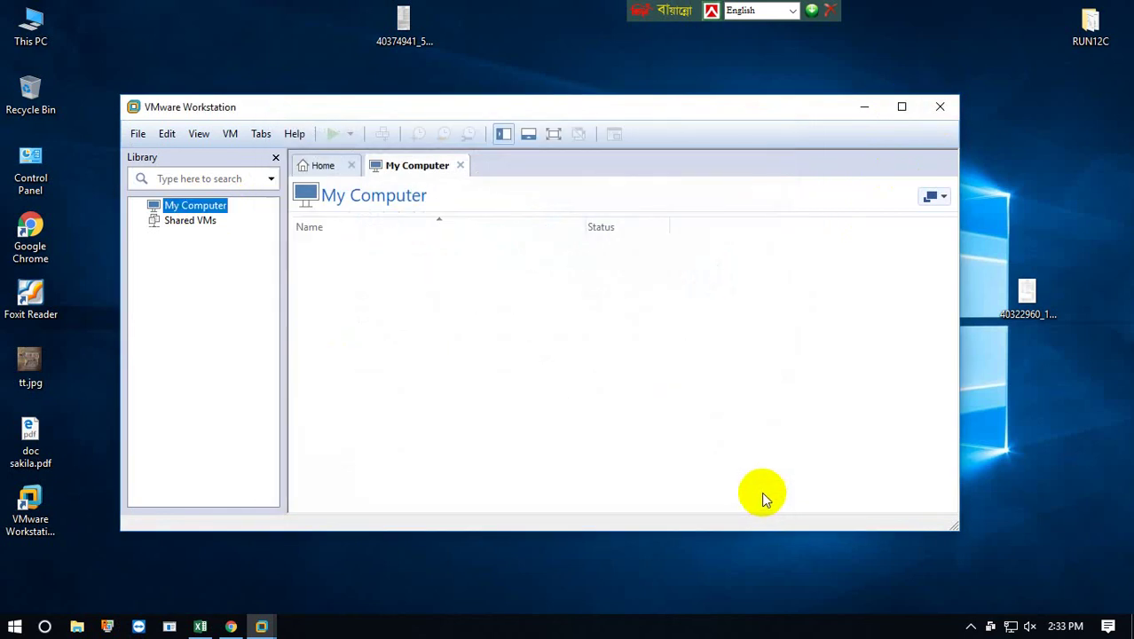
{"action": "left_click", "coordinate": [946, 108]}
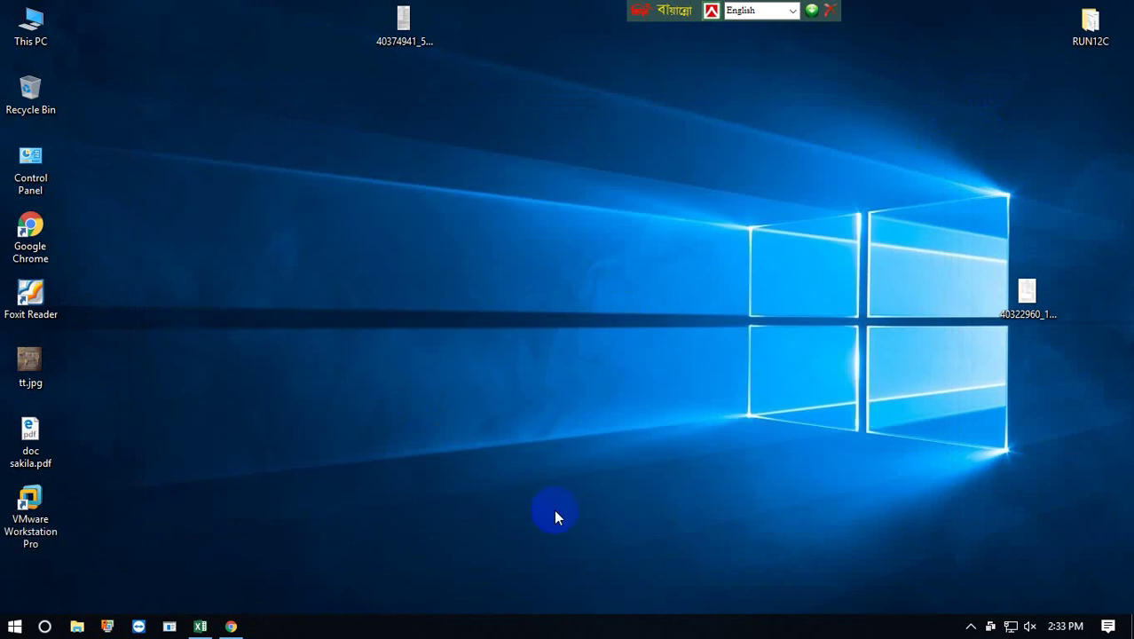
Show the hidden system tray icons.
{"action": "left_click", "coordinate": [970, 625]}
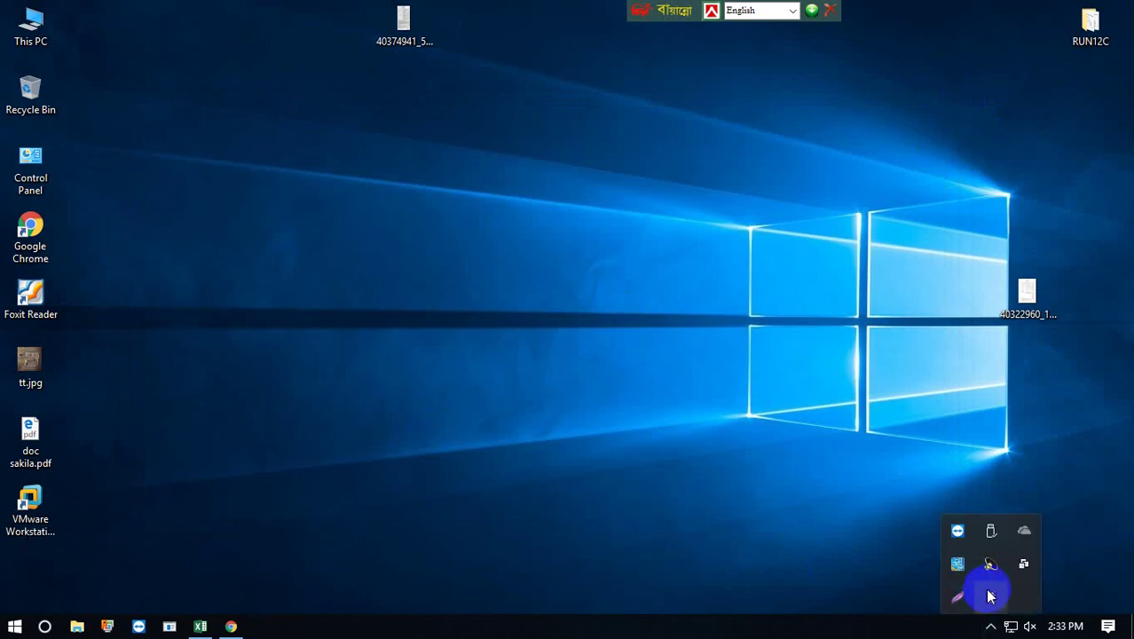